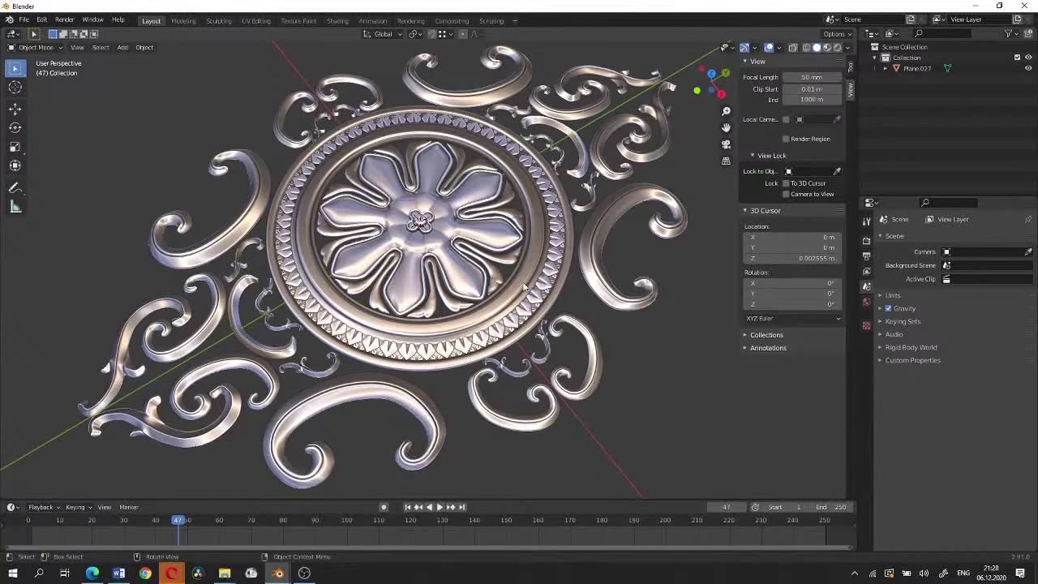
Orbit and zoom around the existing ornament to inspect it from above and at angles
scroll(524, 287, down, 1)
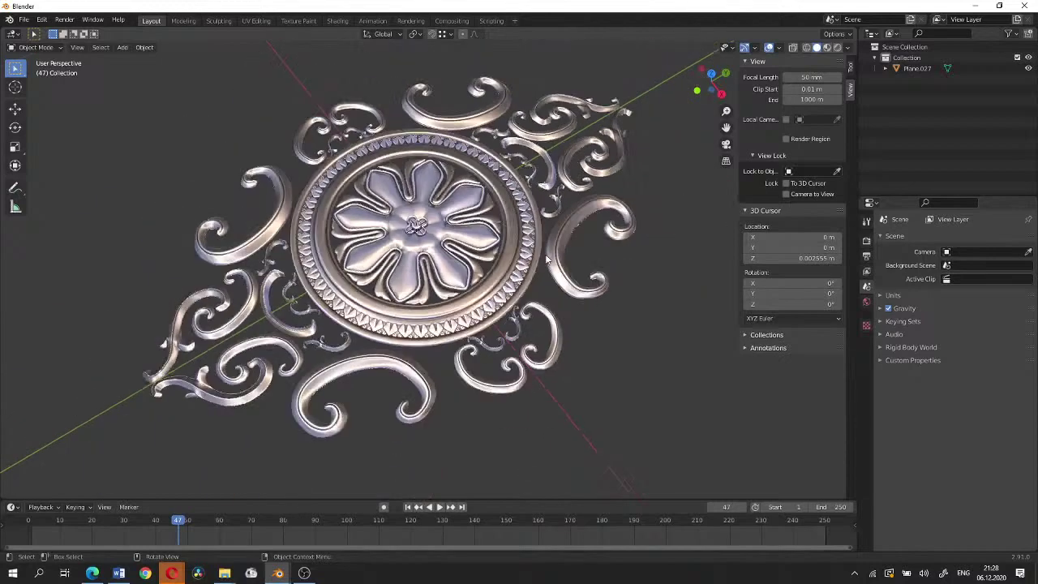
scroll(546, 260, up, 2)
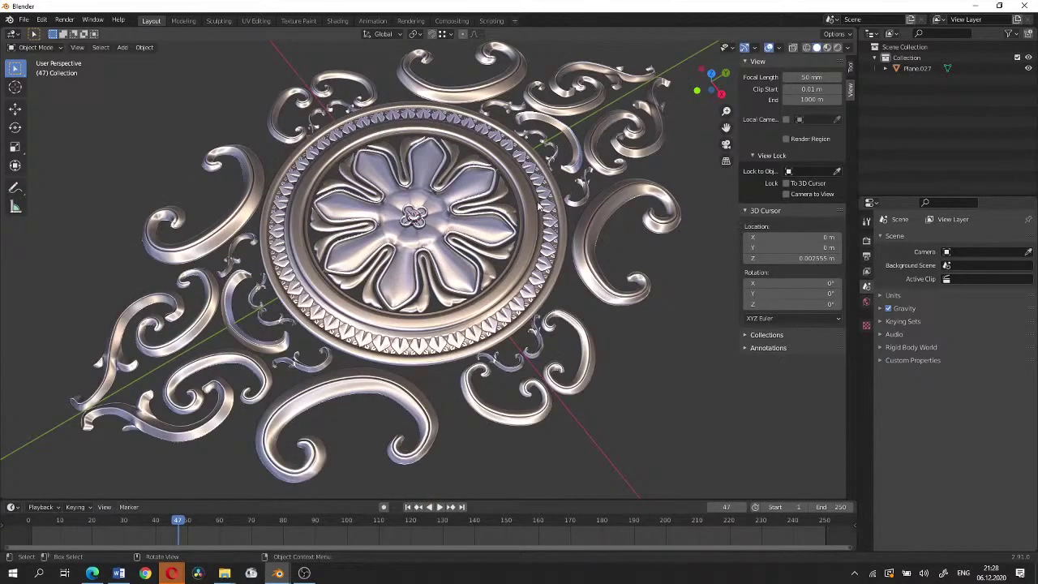
mouse_move(536, 201)
middle_down()
mouse_move(514, 266)
mouse_move(545, 241)
middle_up()
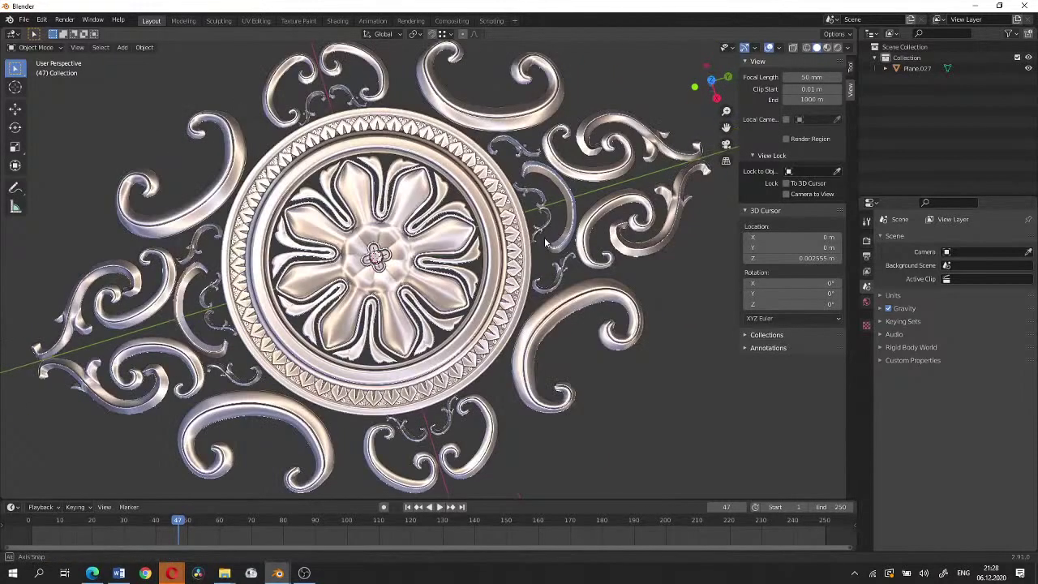
middle_drag(546, 242, 86, 52)
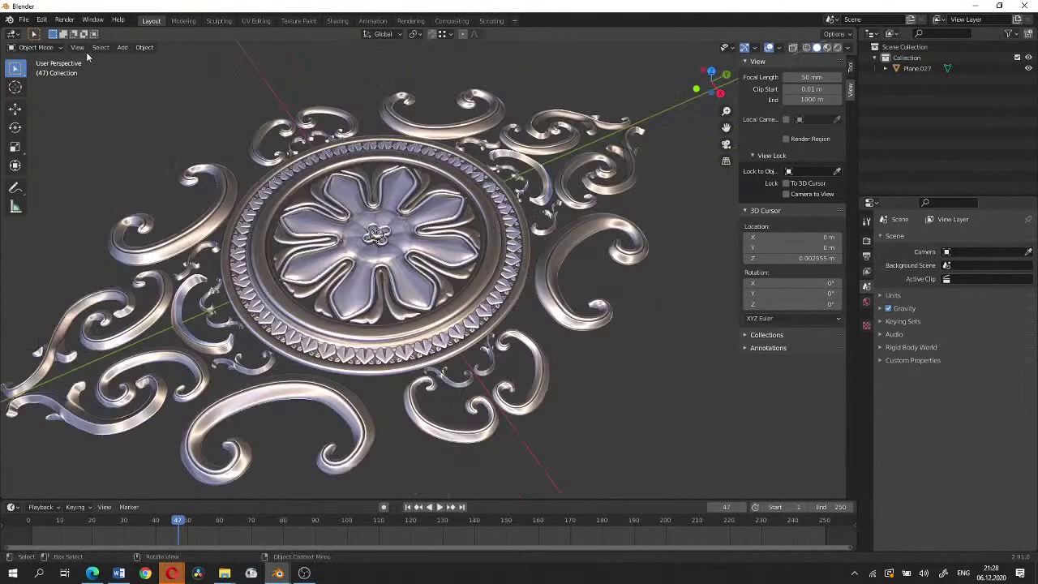
mouse_move(516, 121)
middle_down()
mouse_move(514, 132)
mouse_move(547, 146)
middle_up()
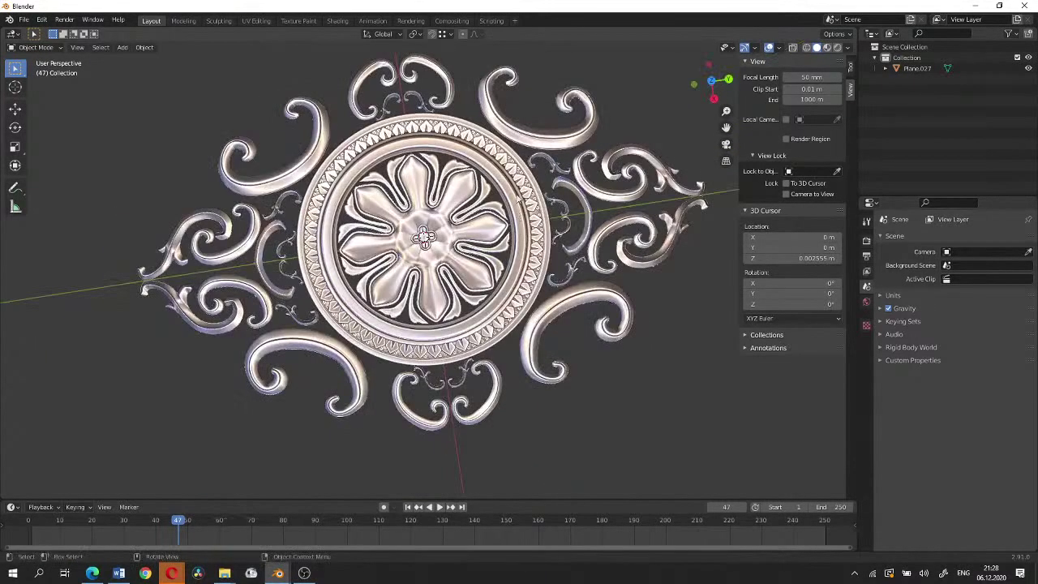
scroll(521, 197, up, 3)
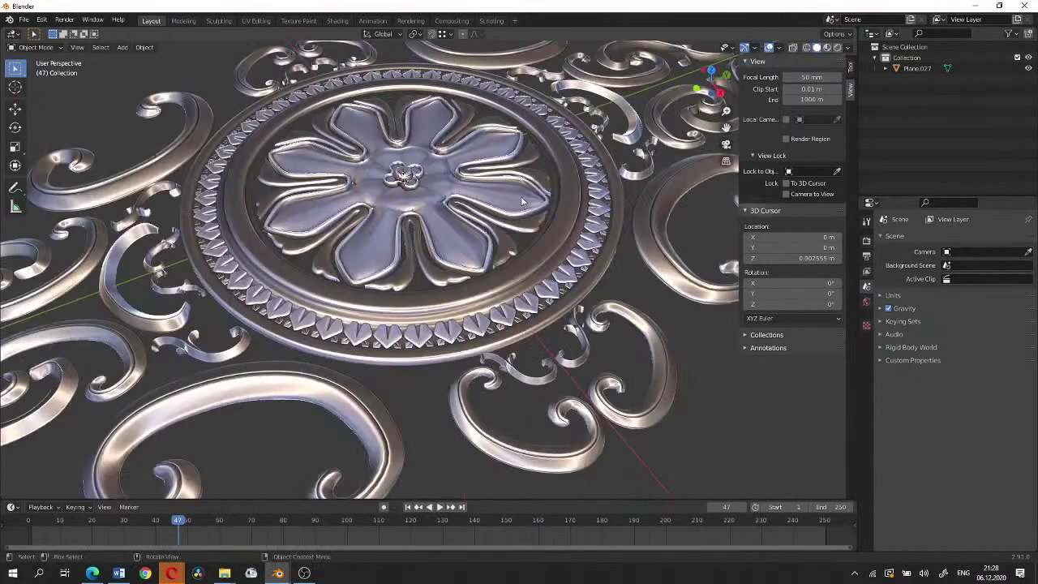
scroll(520, 196, down, 3)
middle_drag(521, 196, 511, 162)
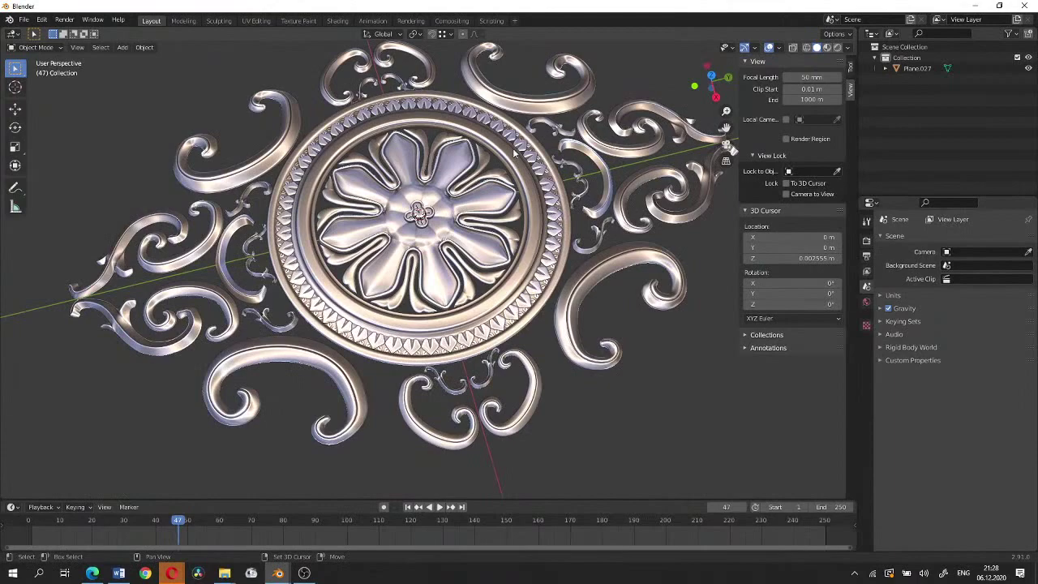
scroll(514, 152, up, 5)
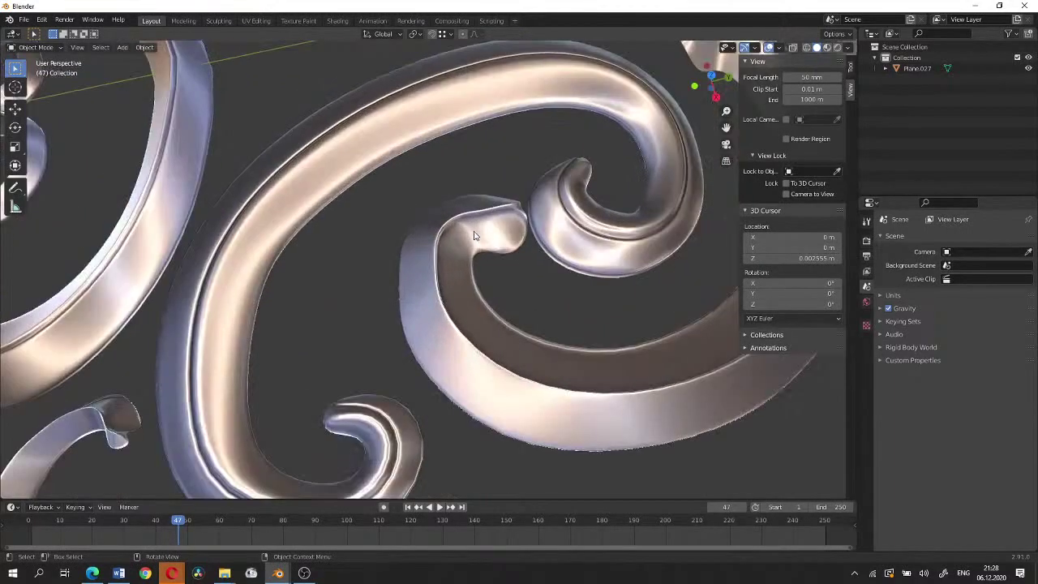
Select the ornament Plane.027, cancel a started rotation, and recentre the view on it
click(475, 236)
scroll(478, 211, down, 4)
scroll(489, 168, down, 3)
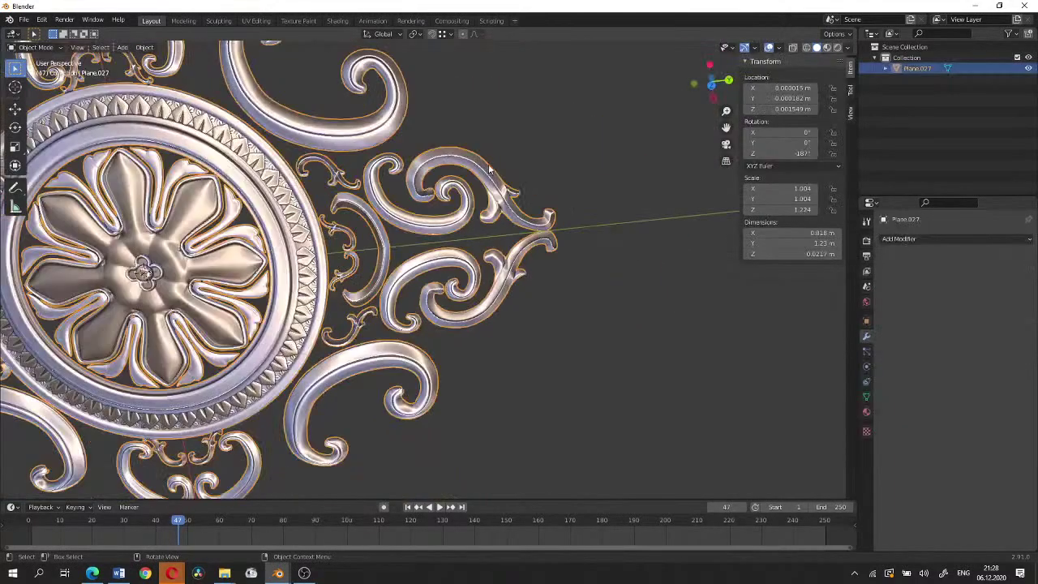
scroll(489, 168, down, 1)
key(r)
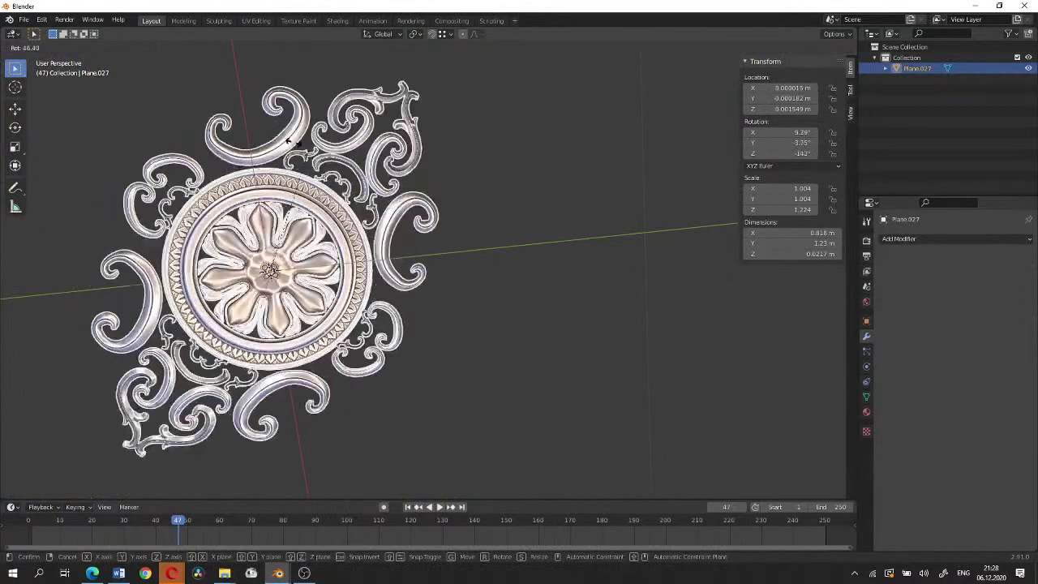
right_click(288, 142)
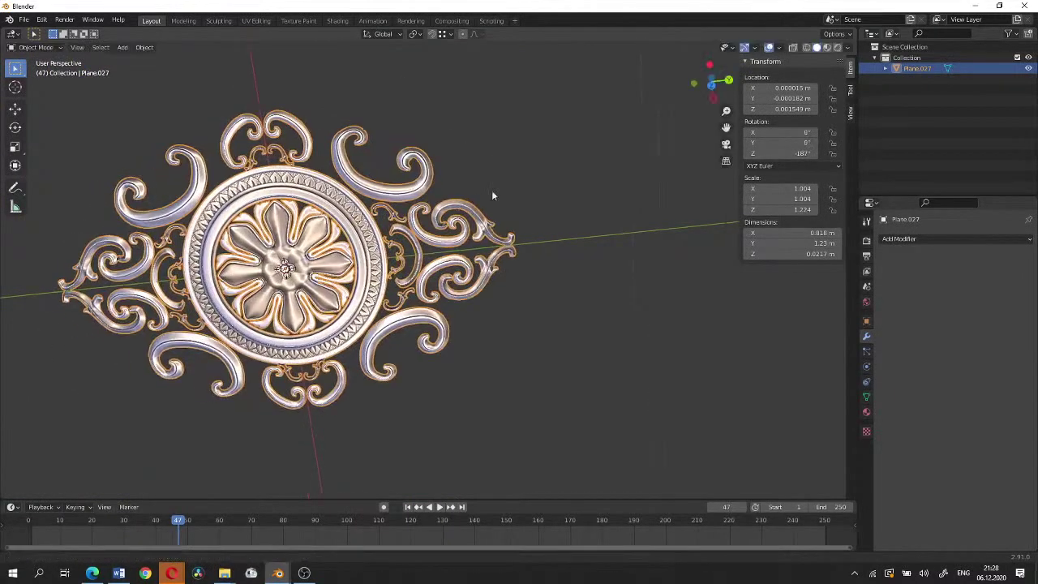
shift+middle_drag(491, 190, 621, 192)
mouse_move(422, 187)
middle_down()
mouse_move(485, 151)
mouse_move(381, 224)
middle_up()
Add a new Bezier curve and switch to Top view
key(shift+a)
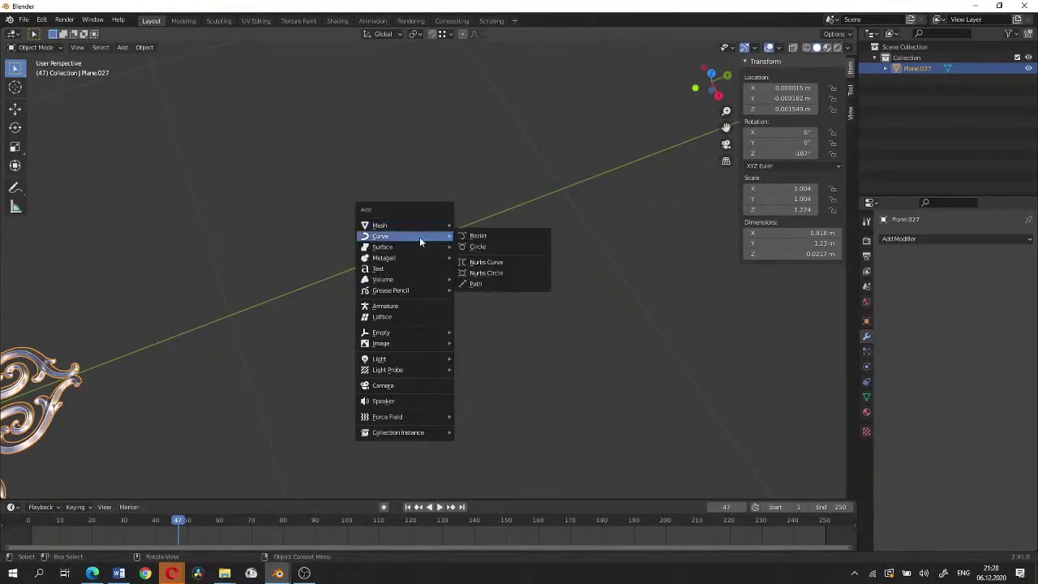
click(487, 235)
key(grave)
click(491, 164)
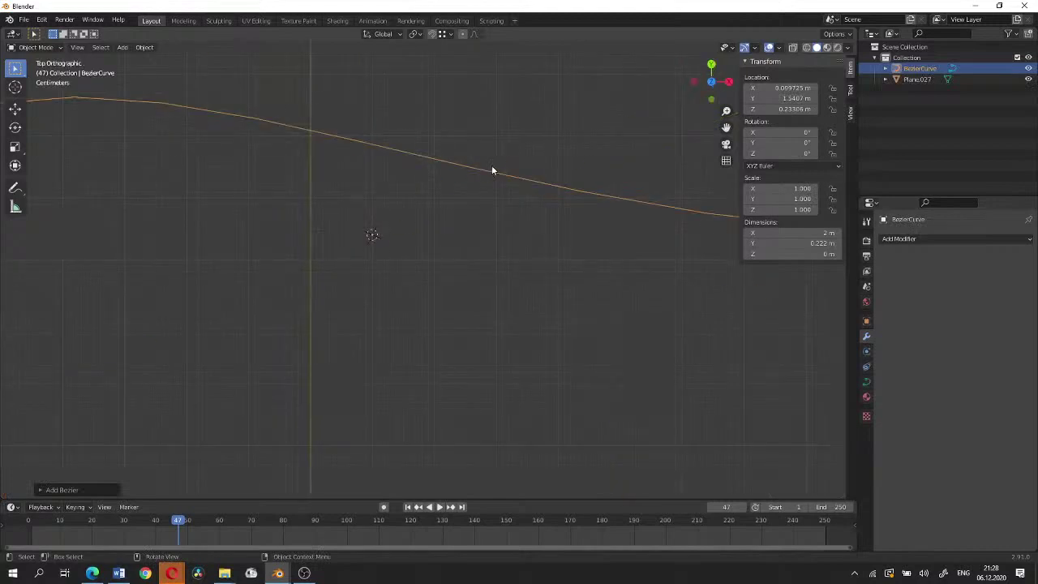
Rotate the curve 90° about Z, scale it to 0.237, and enter Edit Mode
scroll(491, 171, down, 2)
text(r)
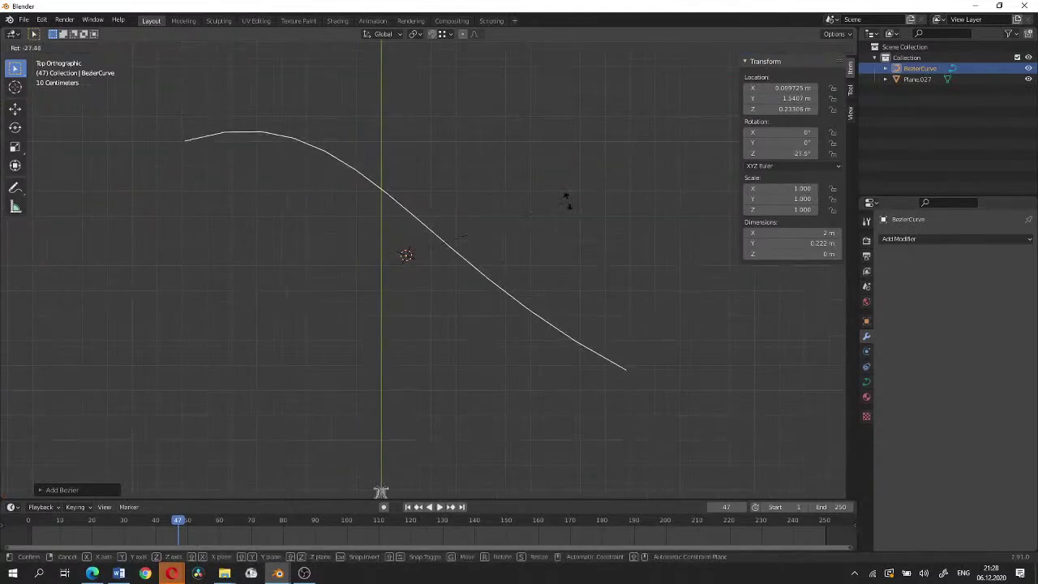
text(90)
key(Return)
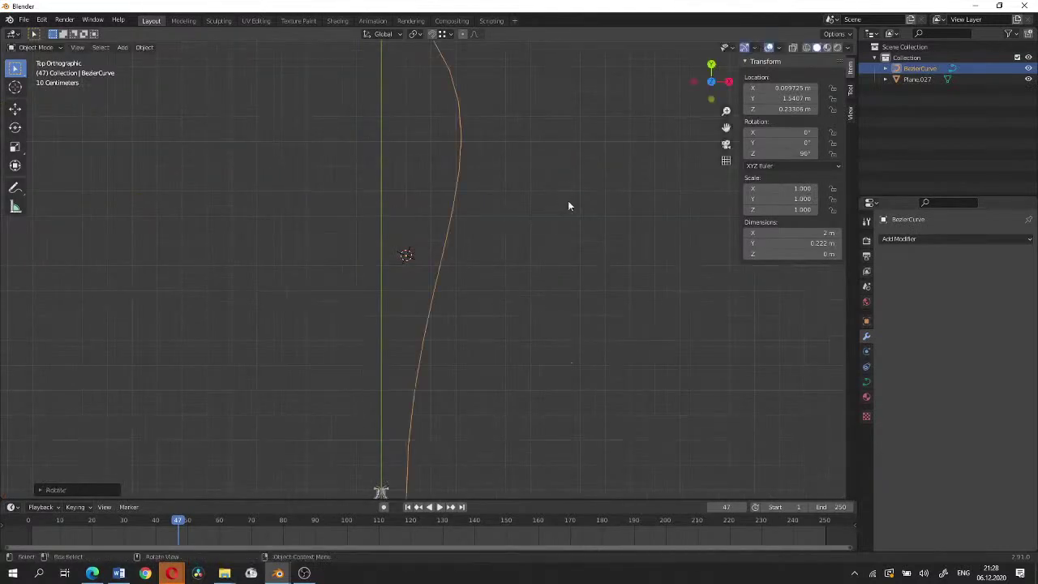
key(s)
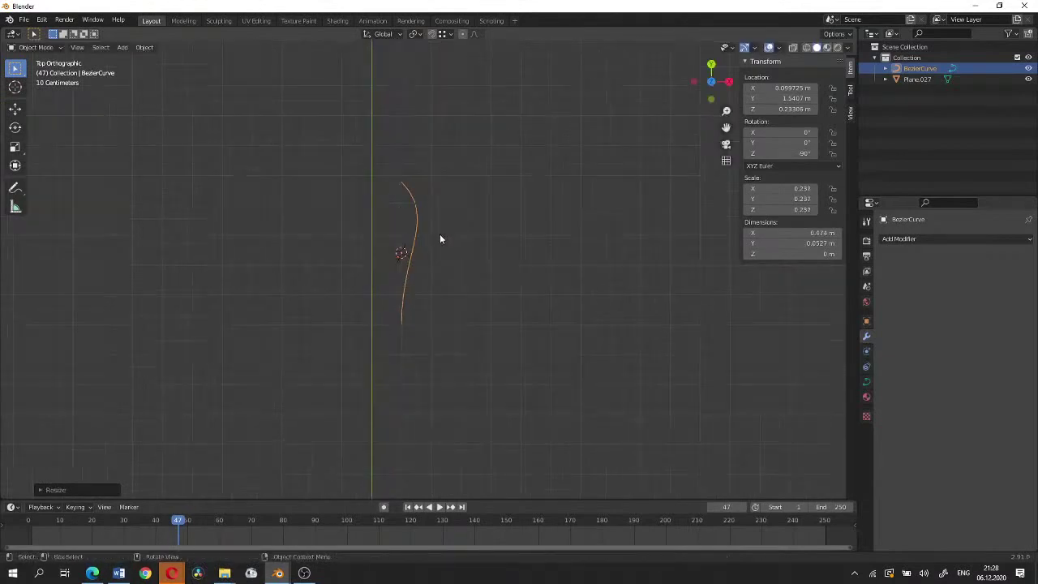
click(444, 264)
key(Tab)
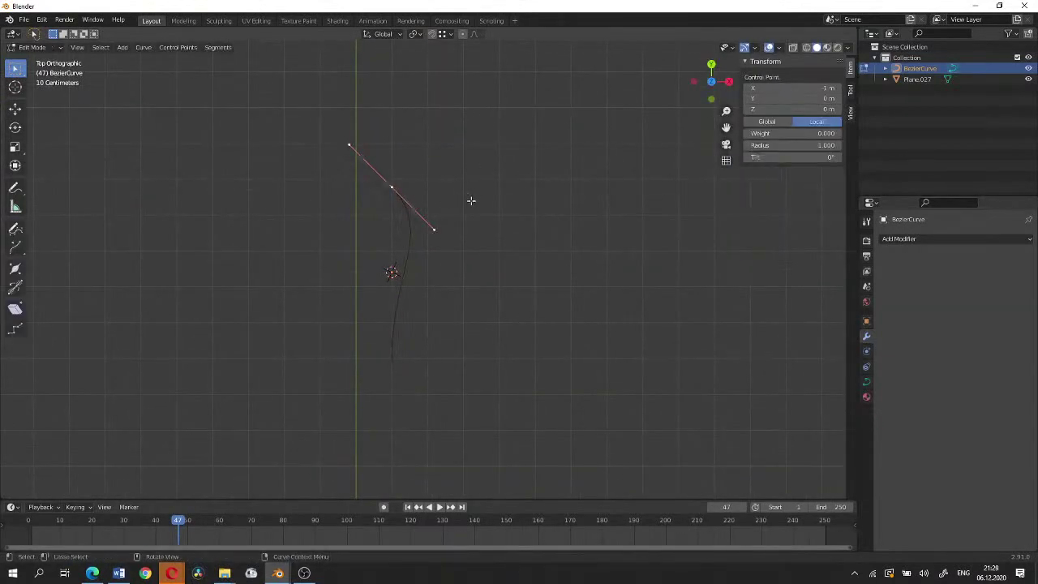
Angle the end handle and extrude a new point upward from the curve end
key(r)
click(398, 115)
key(g)
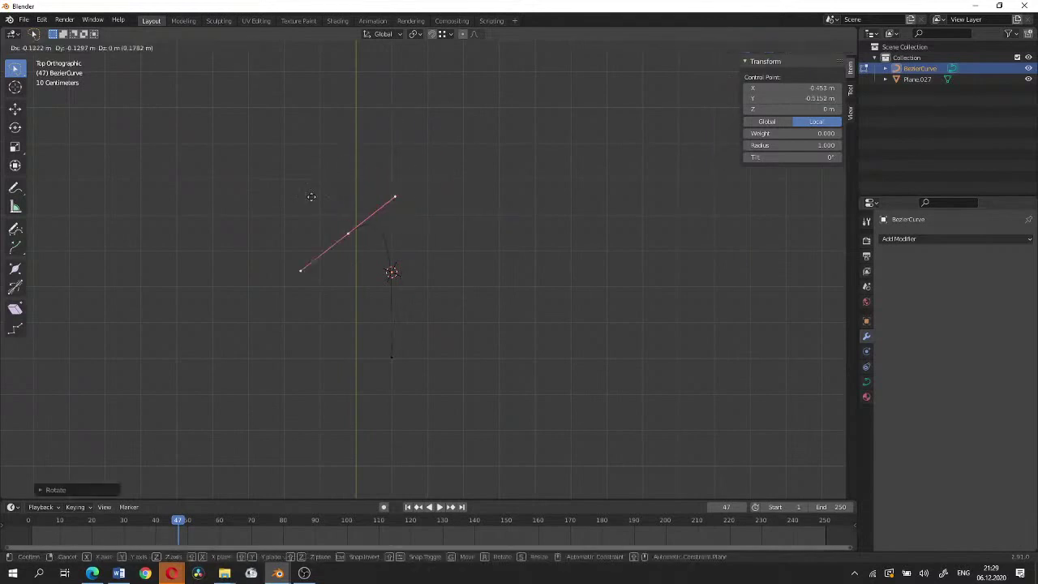
right_click(382, 278)
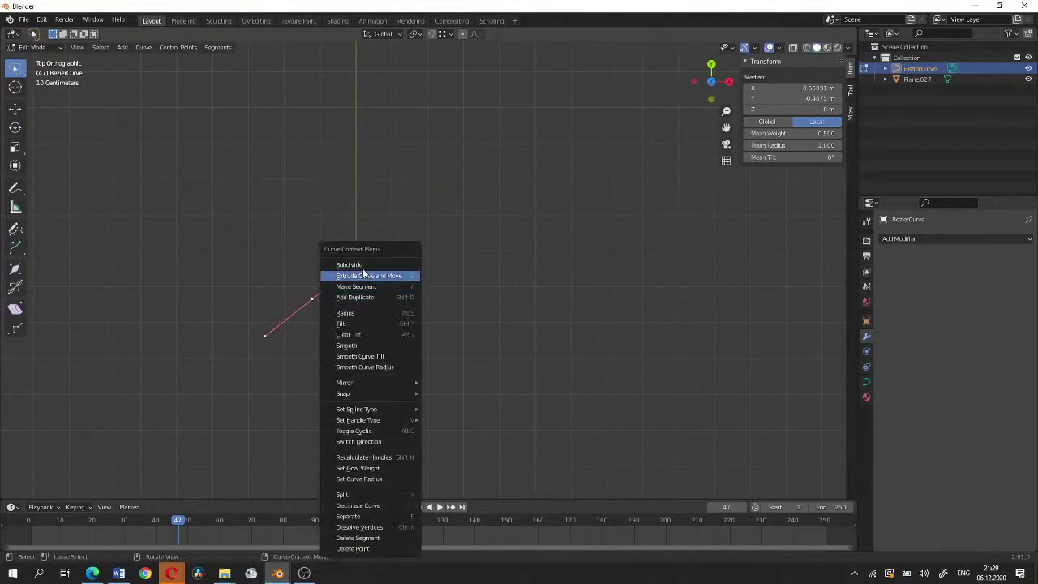
click(382, 272)
key(g)
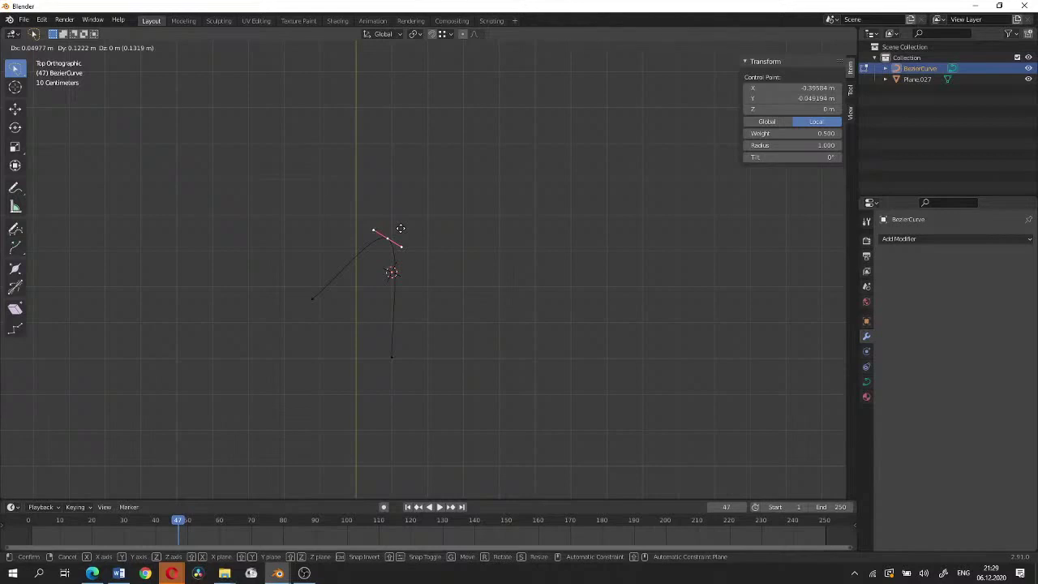
click(353, 295)
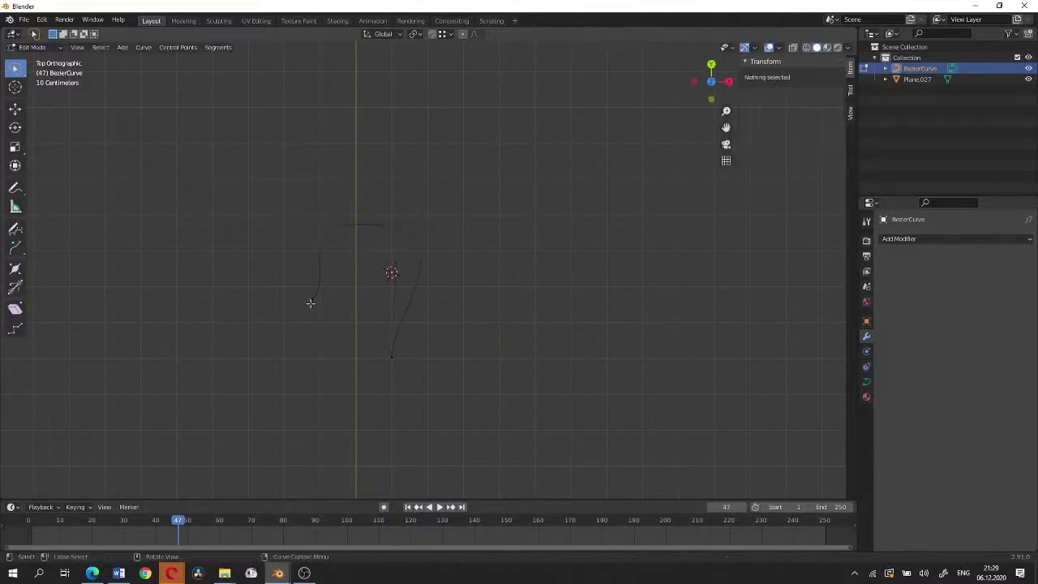
Move another point and give it a longer, steeper handle
click(311, 301)
key(g)
click(381, 286)
key(s)
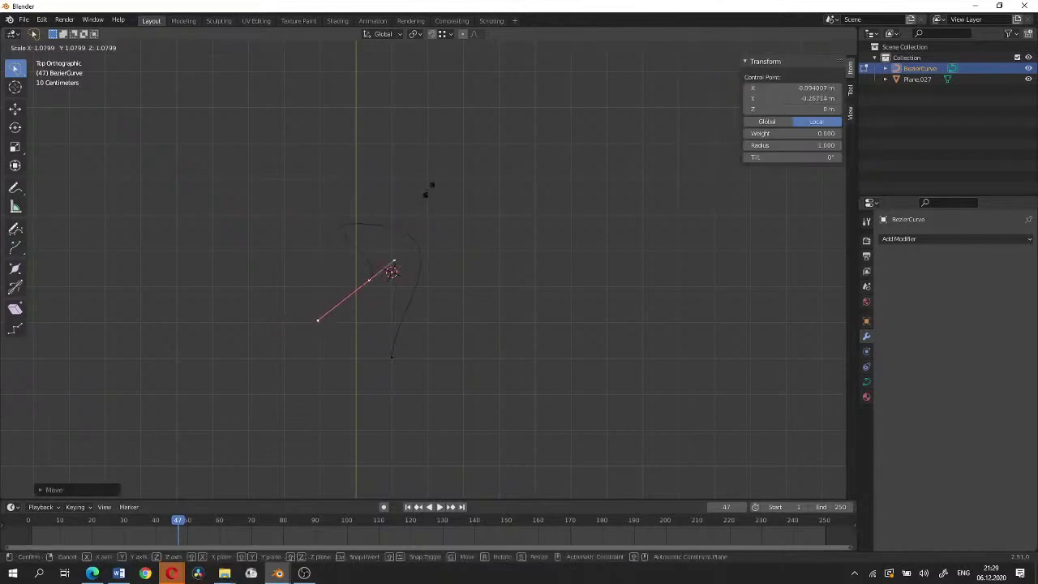
click(428, 245)
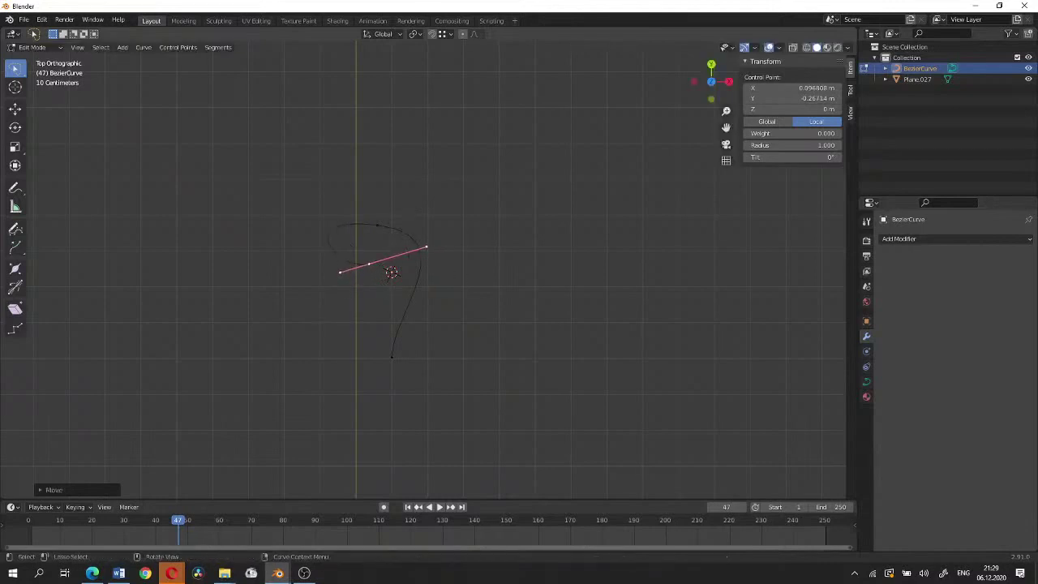
key(r)
click(401, 207)
Place a point at the top of the loop with a nearly horizontal handle
scroll(400, 209, up, 3)
key(g)
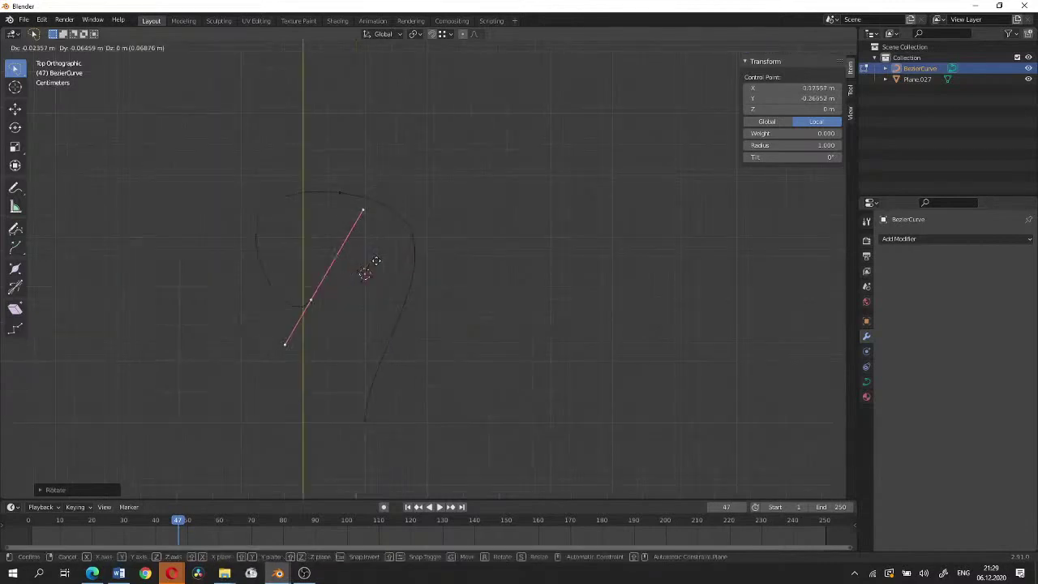
click(352, 216)
key(g)
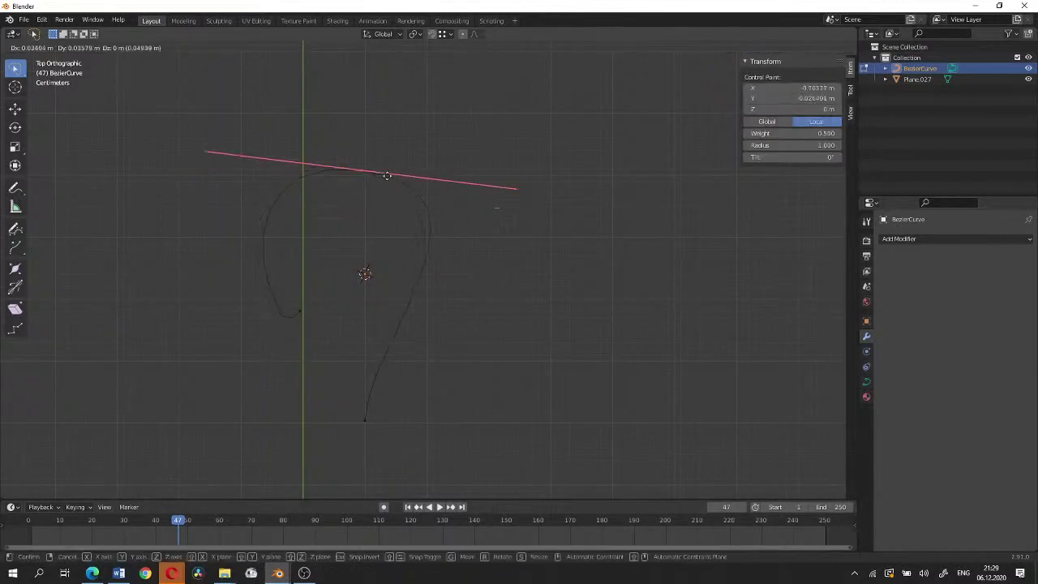
click(371, 171)
Lengthen and flatten the handle of the loop's left point, then return to Object Mode
click(281, 302)
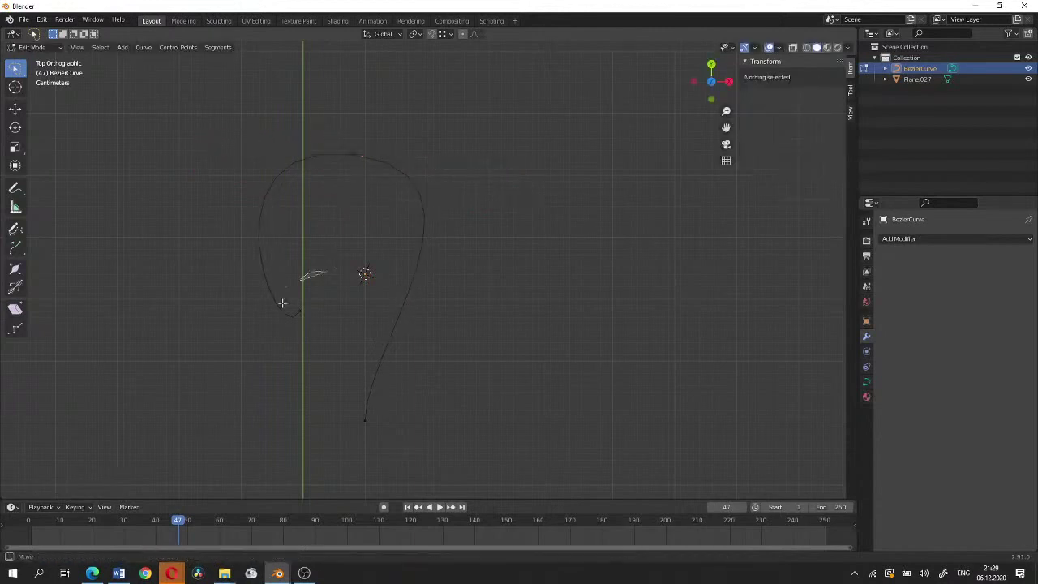
click(296, 313)
key(s)
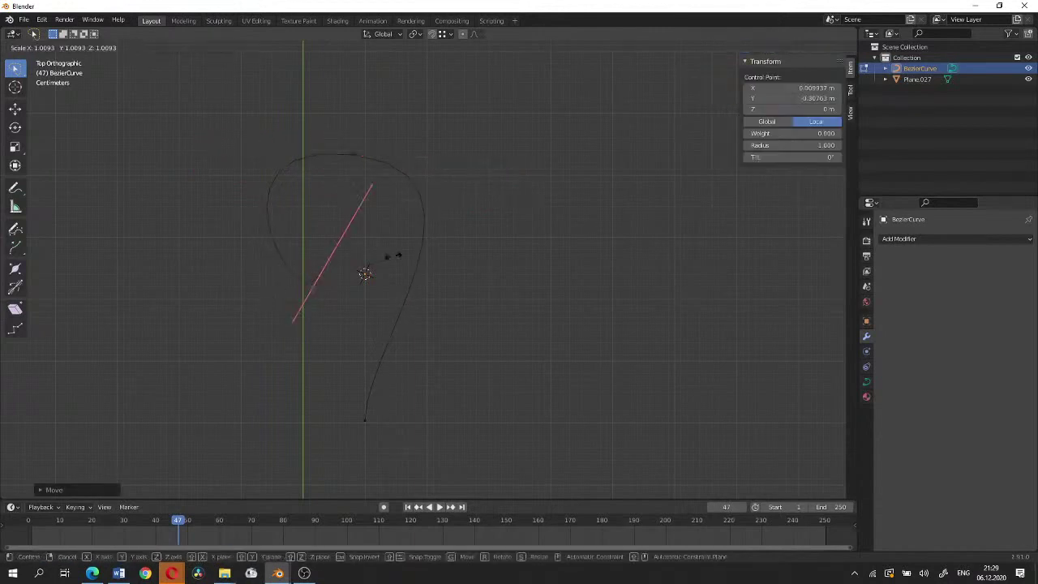
click(441, 230)
key(r)
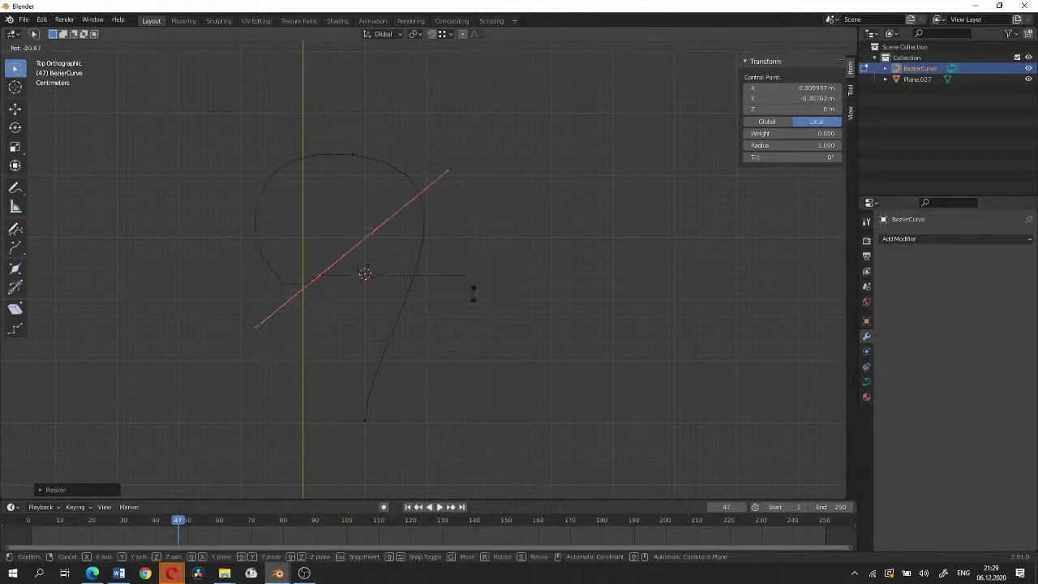
click(475, 318)
key(Tab)
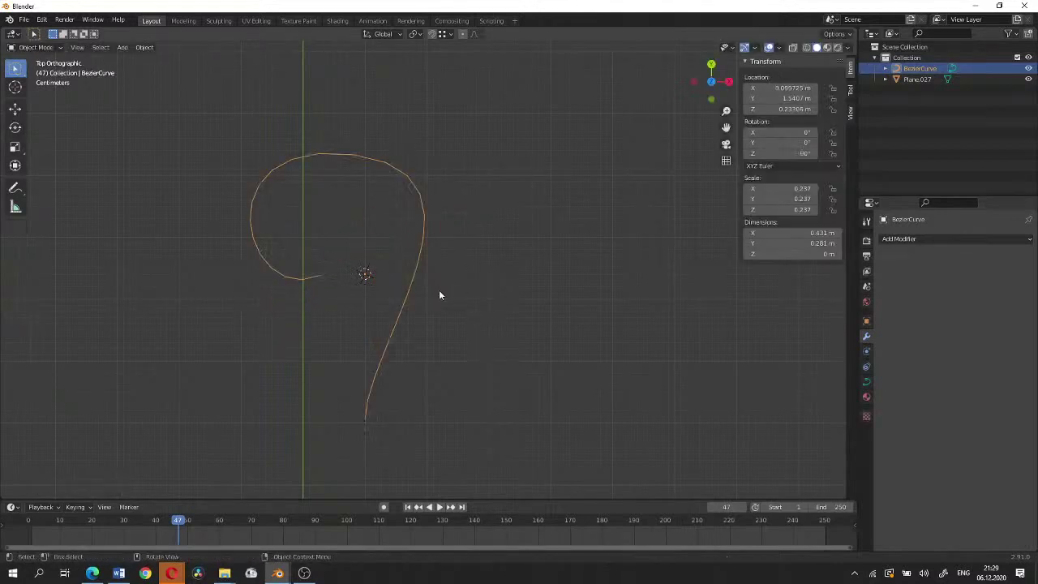
Give the curve a 0.24 m bevel depth in its Geometry settings and set the bevel to Profile
mouse_move(439, 295)
middle_down()
mouse_move(352, 317)
mouse_move(371, 271)
middle_up()
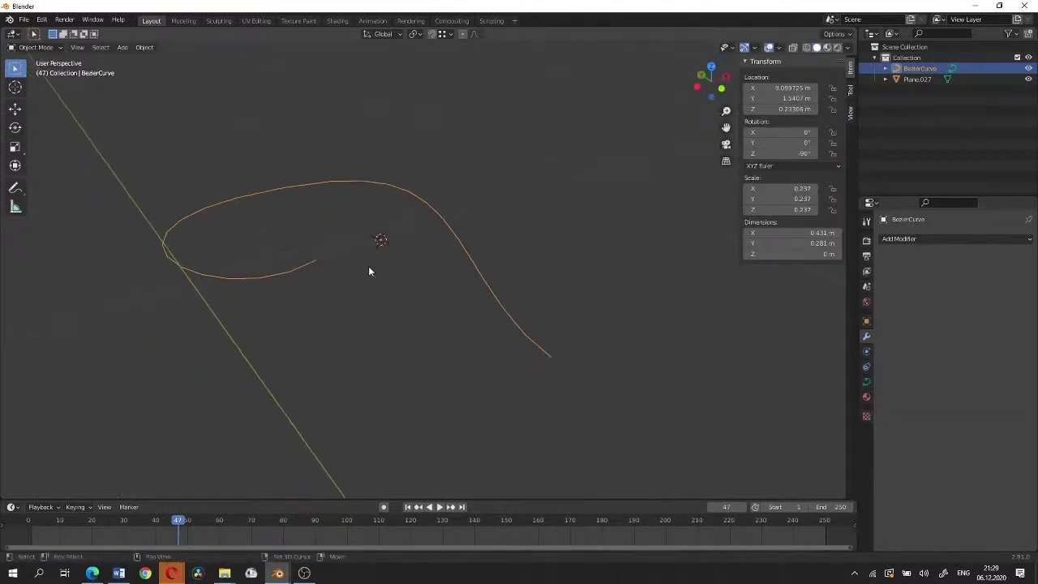
click(864, 382)
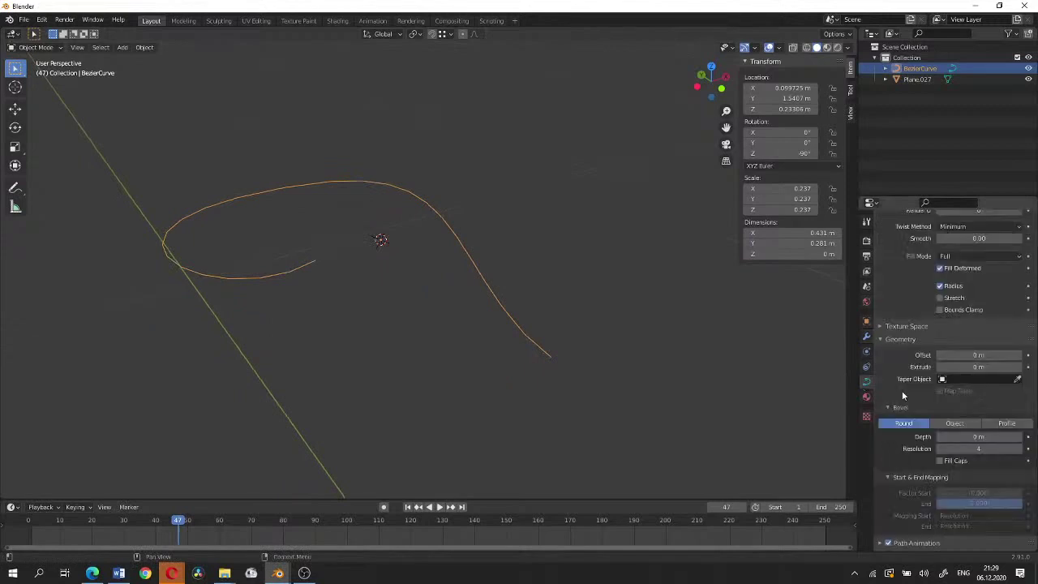
scroll(902, 394, down, 3)
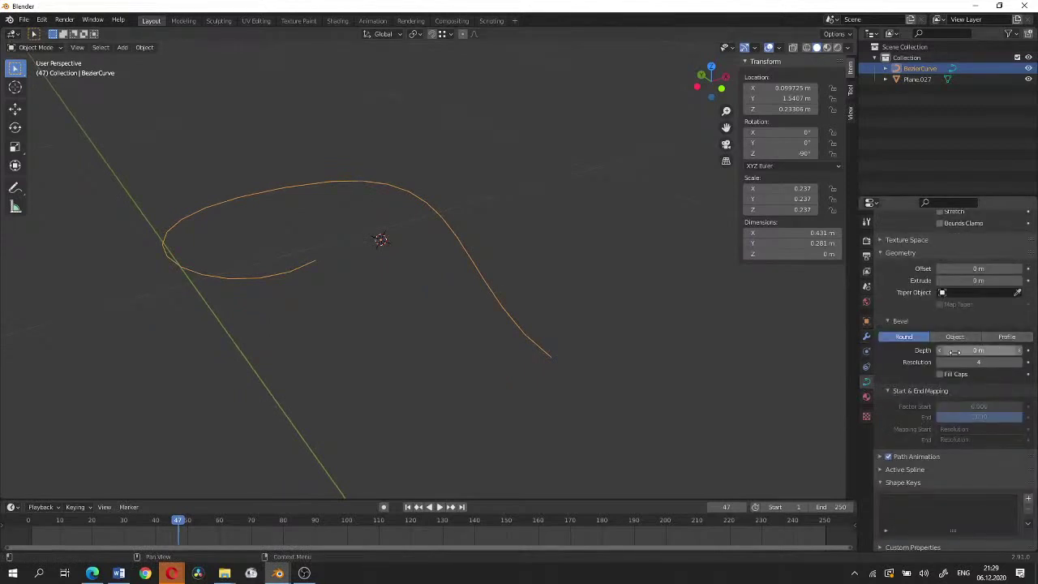
drag(956, 351, 1011, 351)
click(1007, 337)
Raise the bevel depth to 0.25 m and reshape the profile into a stepped cross-section
middle_drag(470, 297, 507, 339)
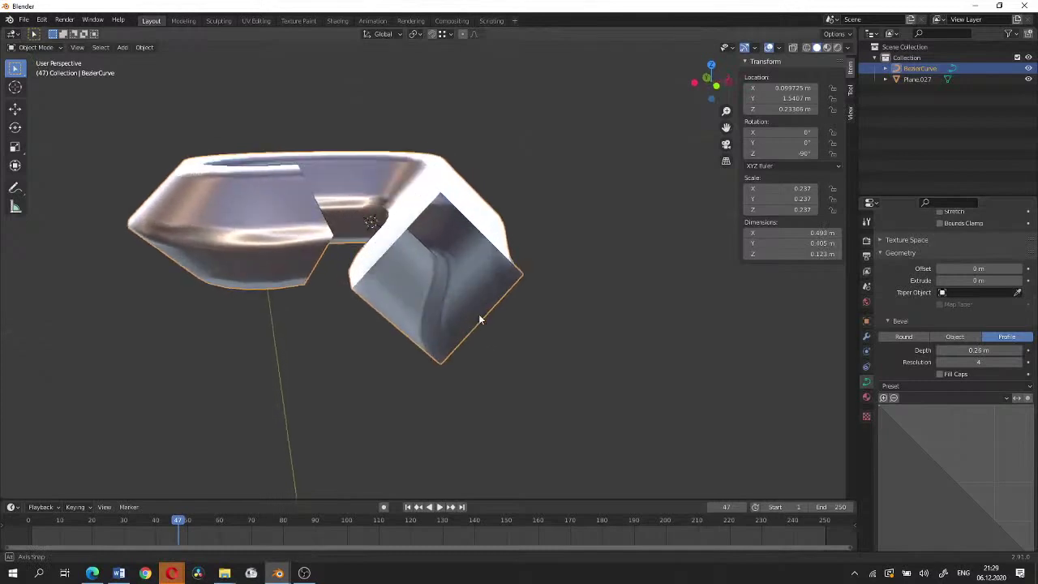
scroll(507, 339, up, 2)
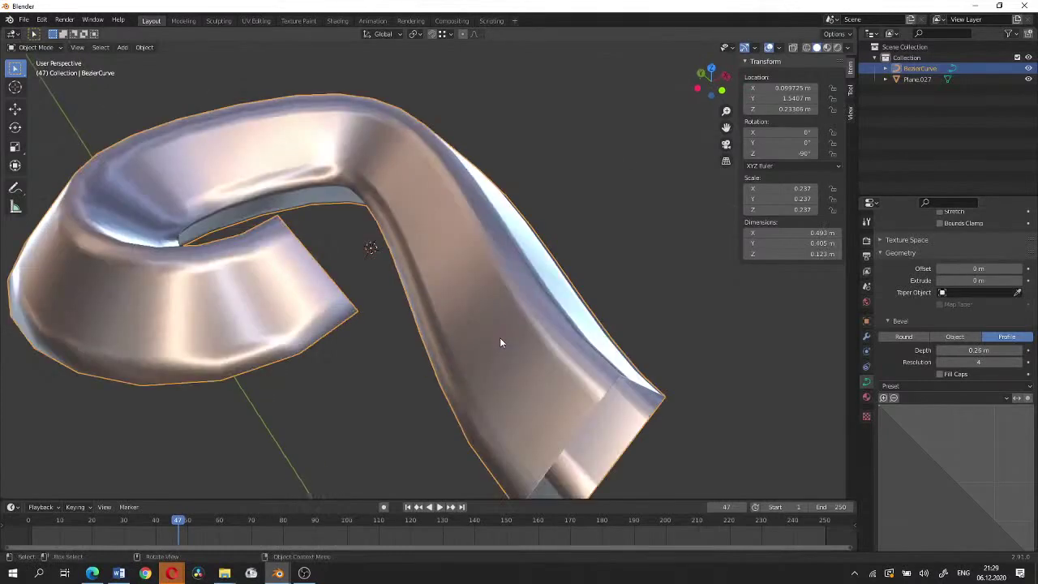
mouse_move(913, 419)
mouse_down()
mouse_move(903, 458)
mouse_move(946, 489)
mouse_up()
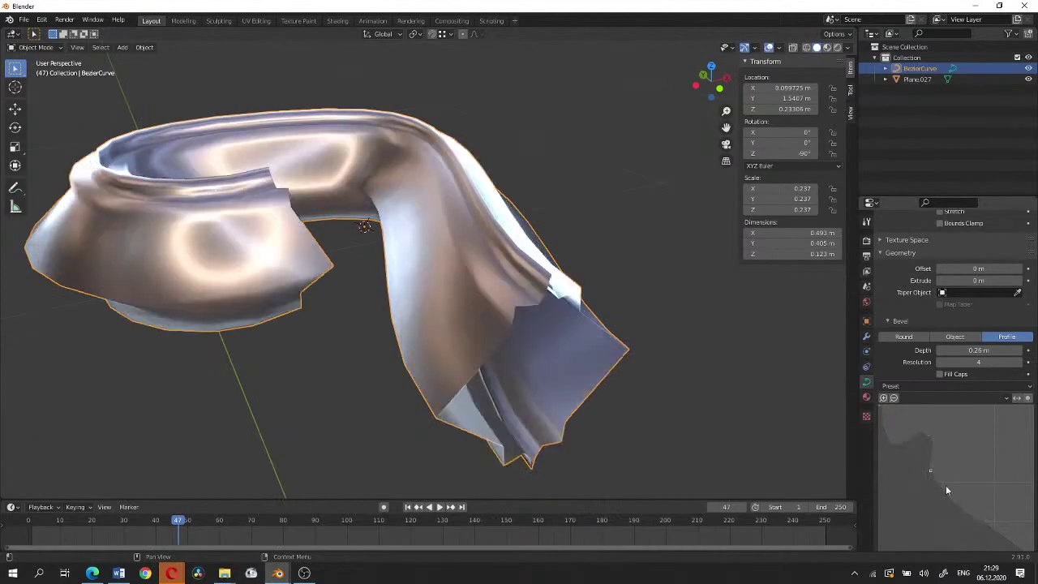
Apply Shade Flat to the band, switch to Top view, and enter Edit Mode
mouse_move(468, 334)
middle_down()
mouse_move(446, 361)
mouse_move(454, 208)
mouse_move(519, 243)
mouse_move(560, 245)
middle_up()
right_click(454, 209)
click(455, 187)
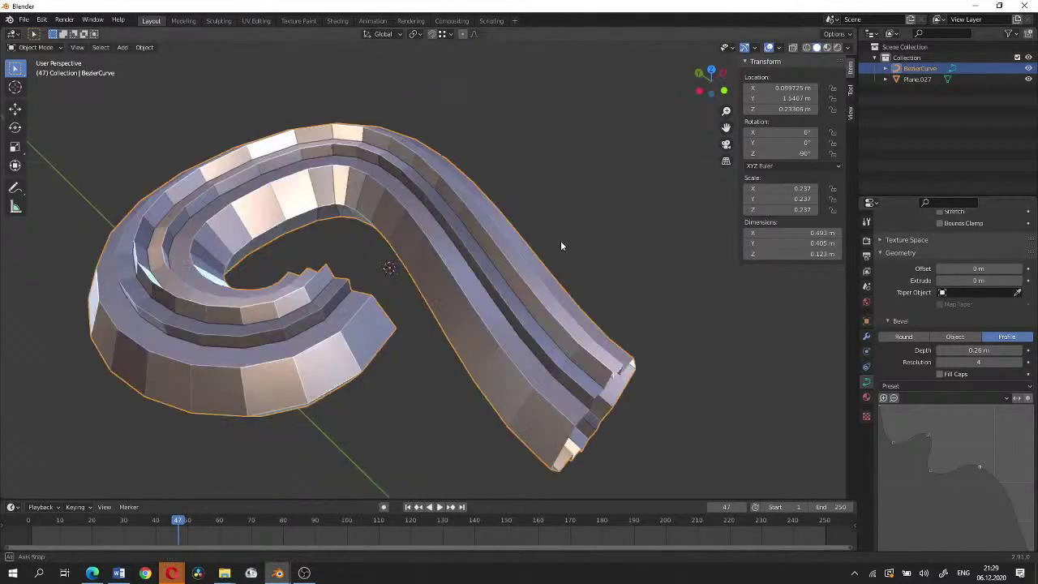
scroll(576, 213, up, 2)
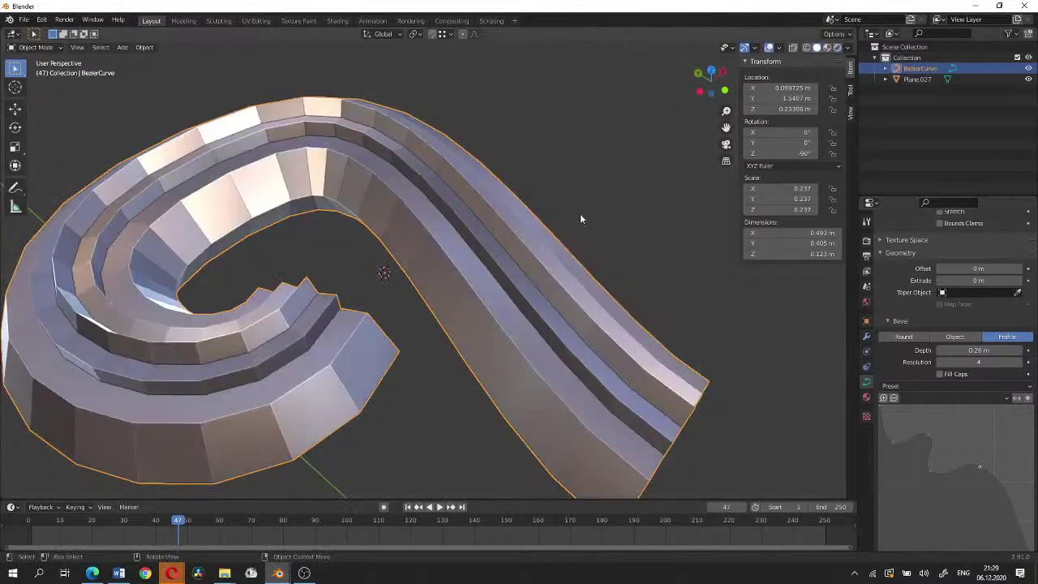
key(KP_7)
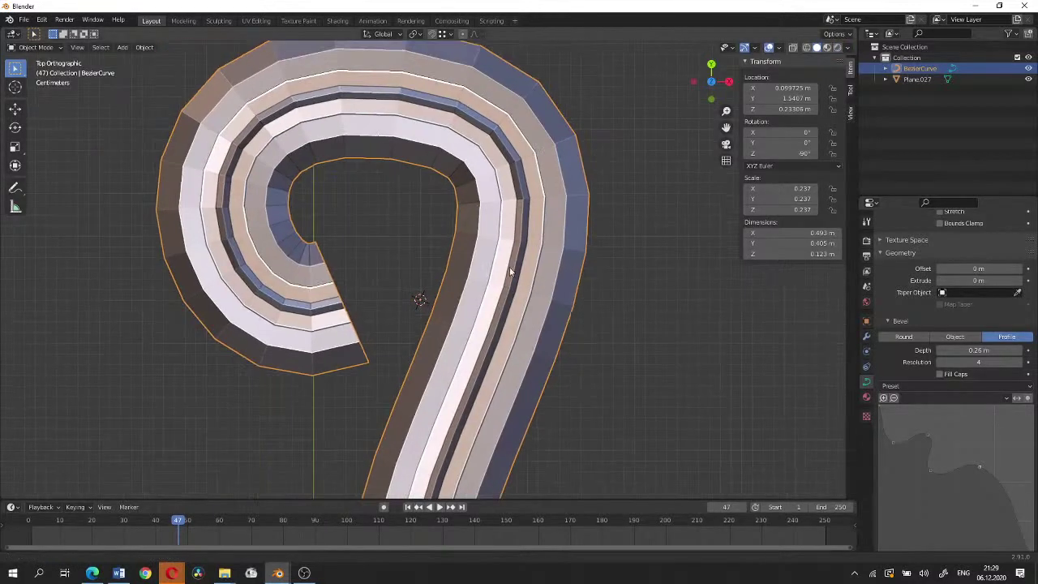
key(Tab)
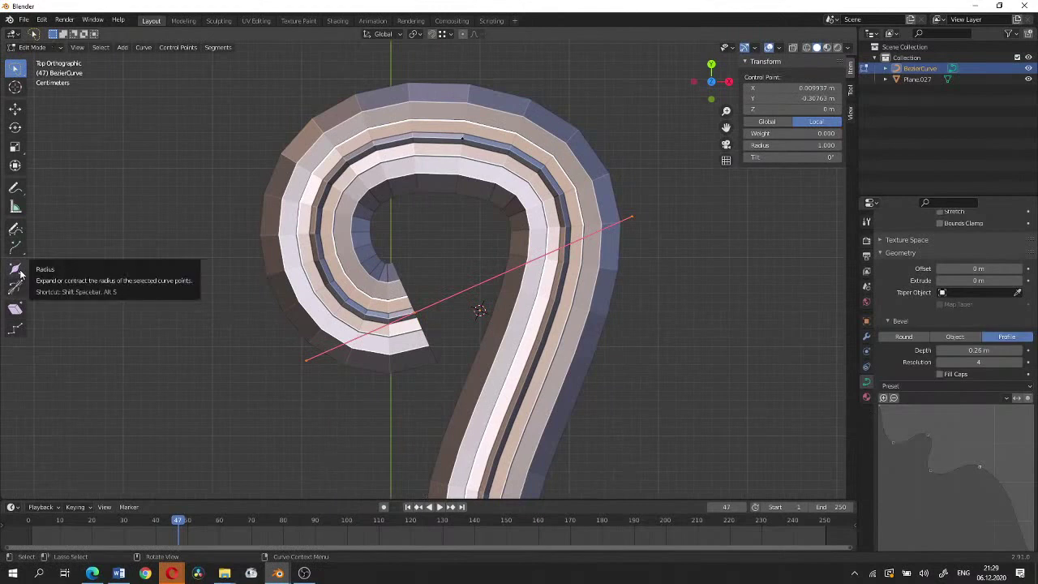
Shrink the band's radius with Alt+S at a control point and at the bottom end
key(alt+s)
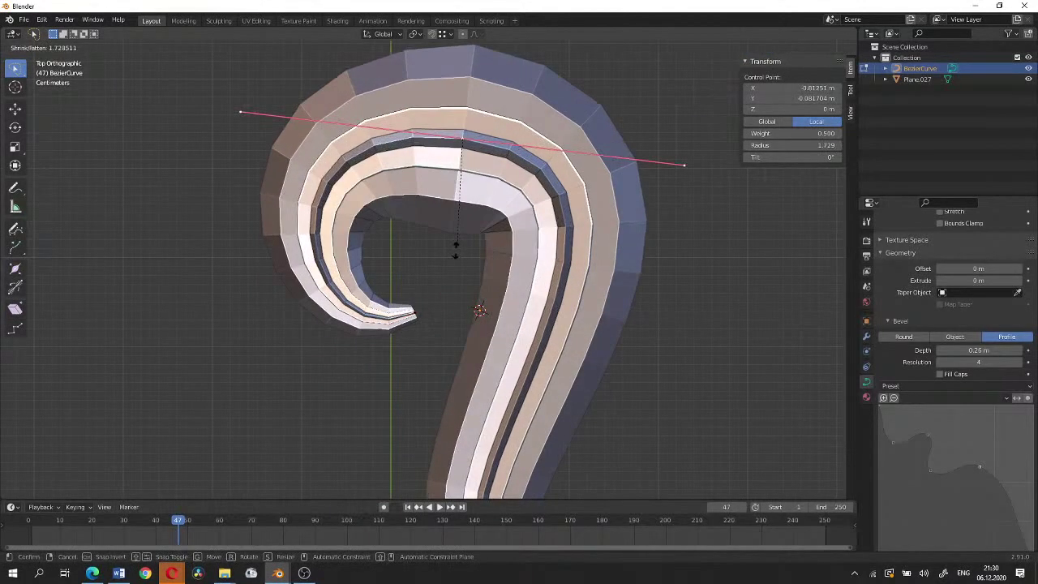
click(455, 247)
scroll(455, 247, down, 3)
key(g)
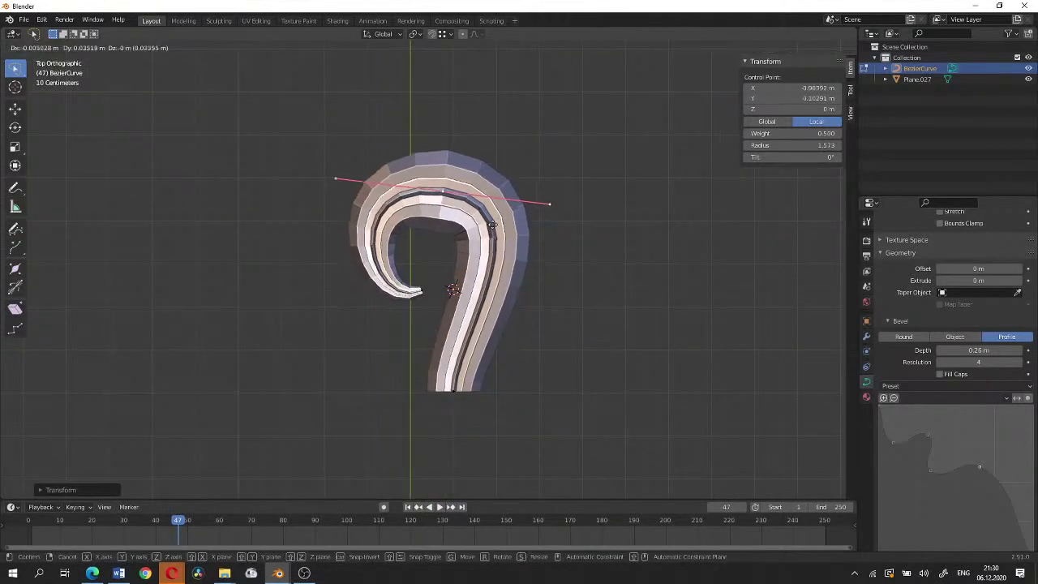
key(Escape)
key(ctrl+z)
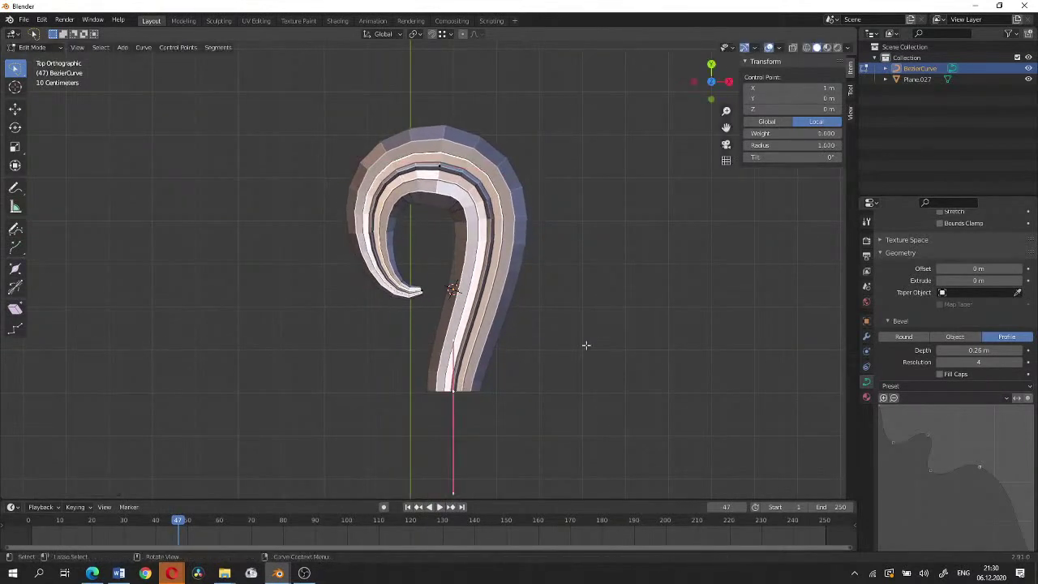
key(alt+s)
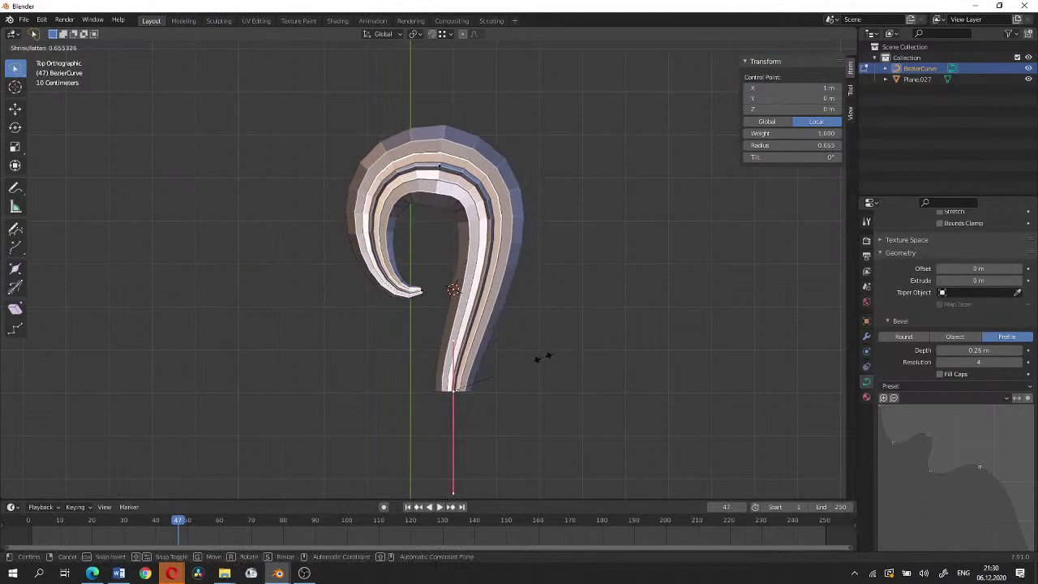
click(544, 357)
Extend the tail to the lower right, turn its direction, and raise its end point
key(g)
click(703, 385)
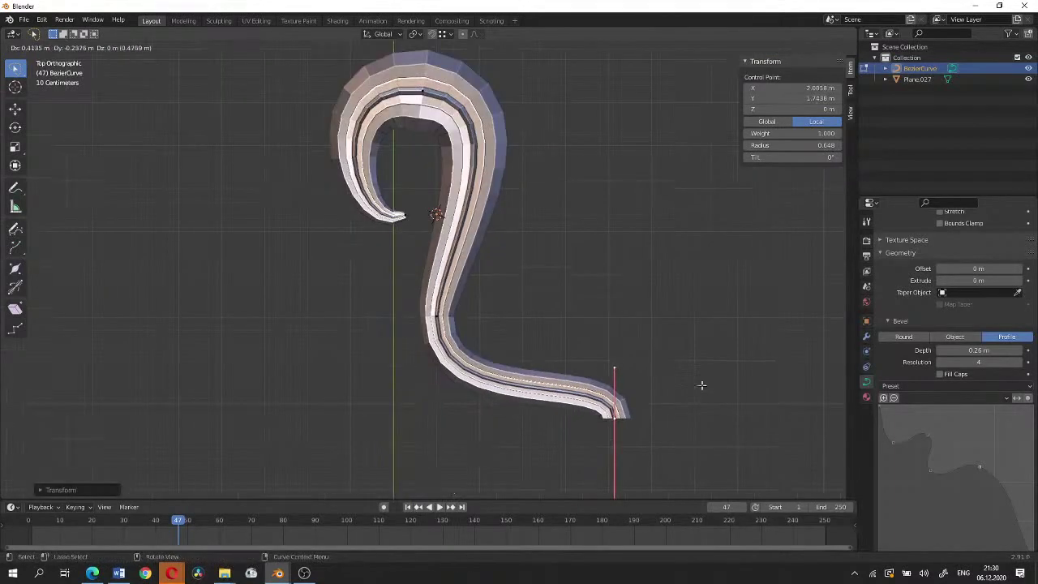
shift+middle_drag(702, 385, 591, 363)
key(r)
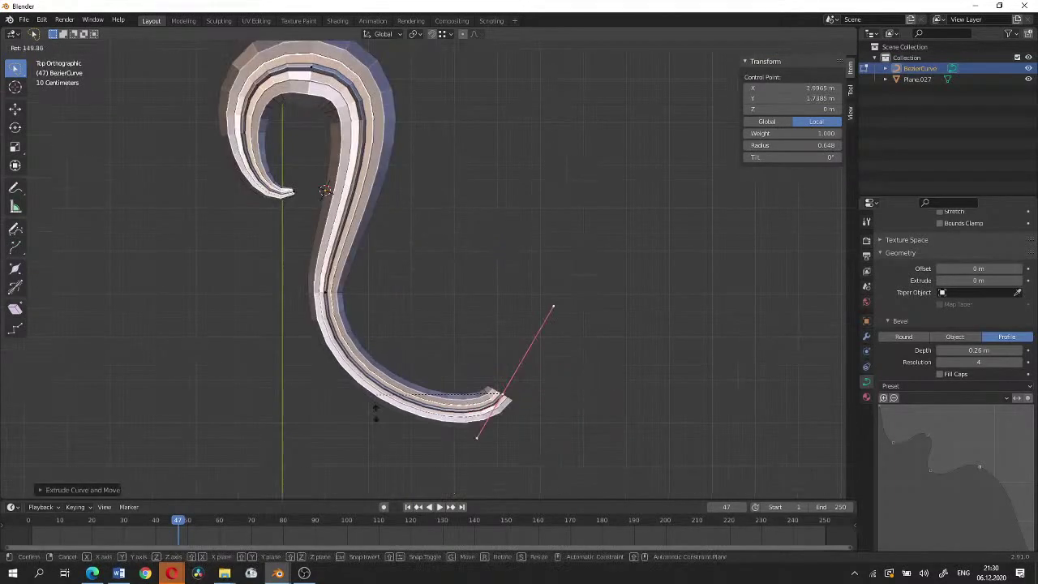
click(422, 431)
key(g)
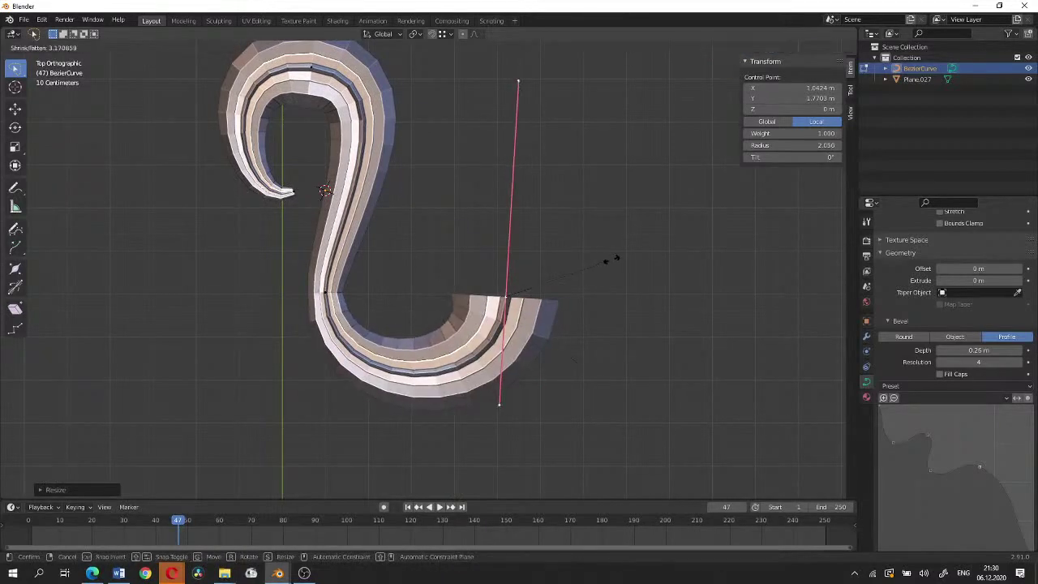
click(609, 260)
Lift the tail end further and move a handle to reshape the tail's bend
shift+middle_drag(600, 193, 539, 277)
key(g)
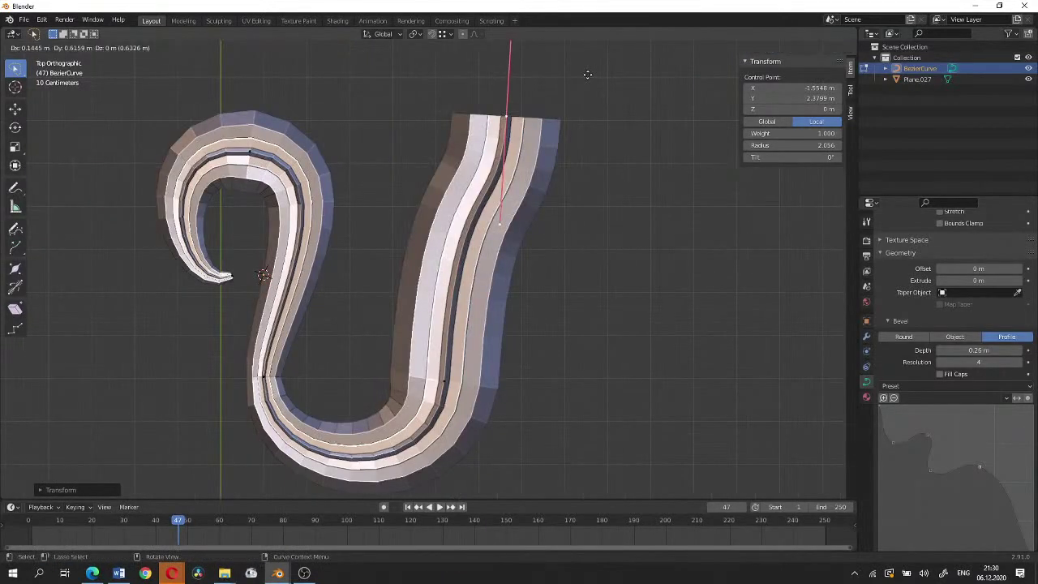
key(s)
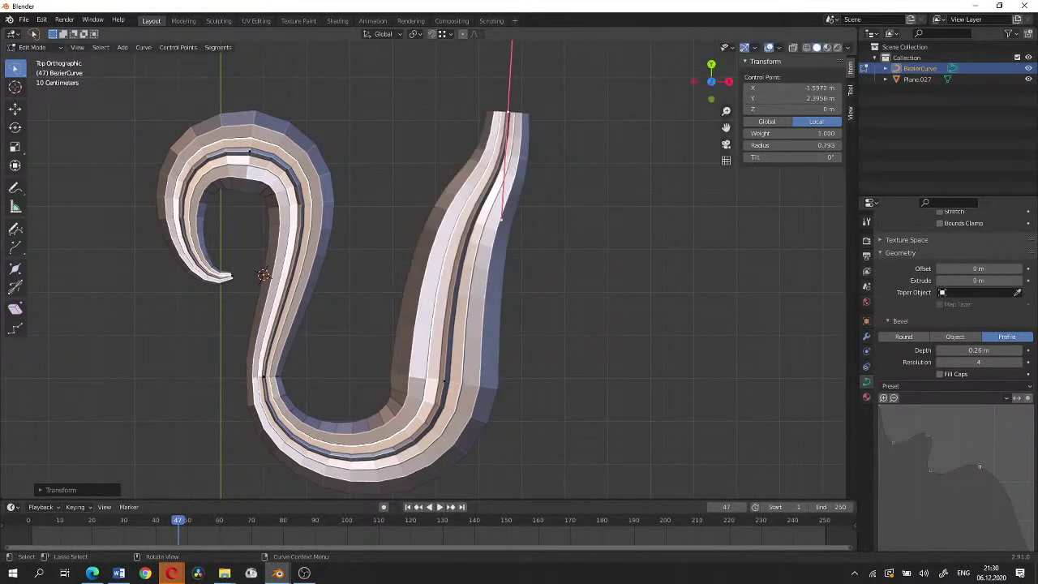
key(Escape)
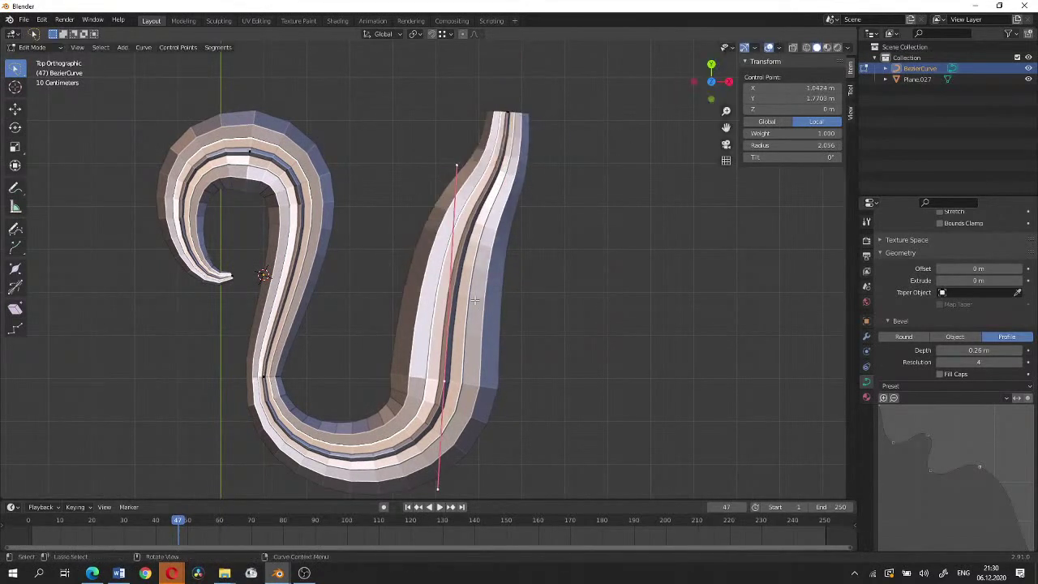
click(456, 198)
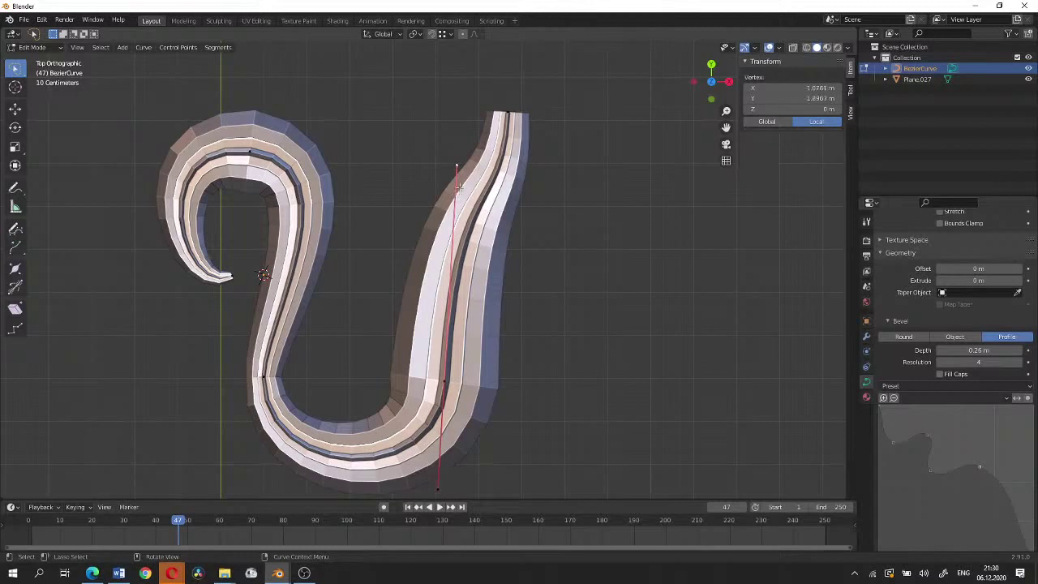
key(g)
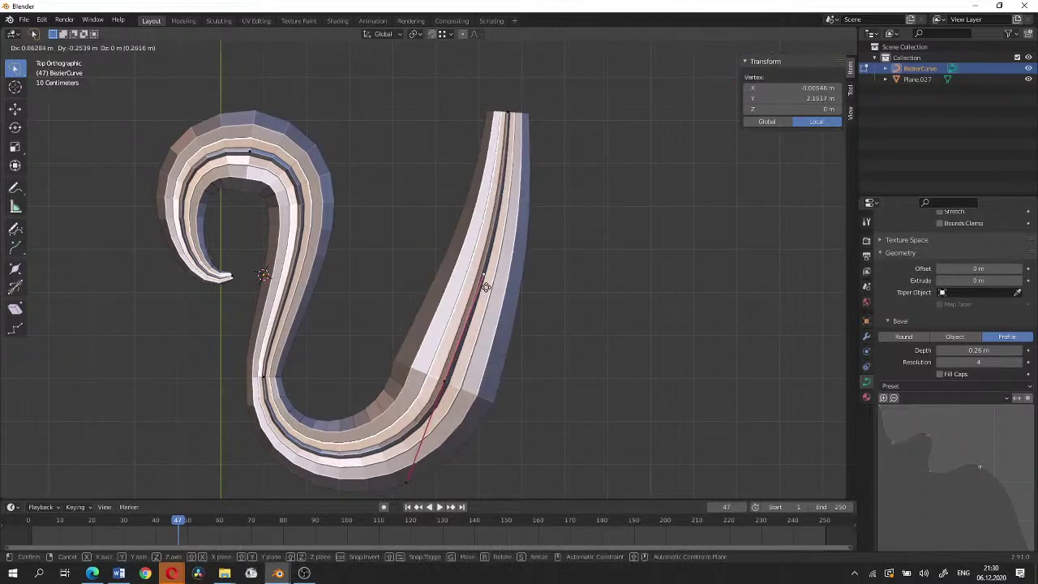
click(485, 288)
Thin the band along the tail, then shift its end left and rotate its direction
click(445, 379)
key(alt+s)
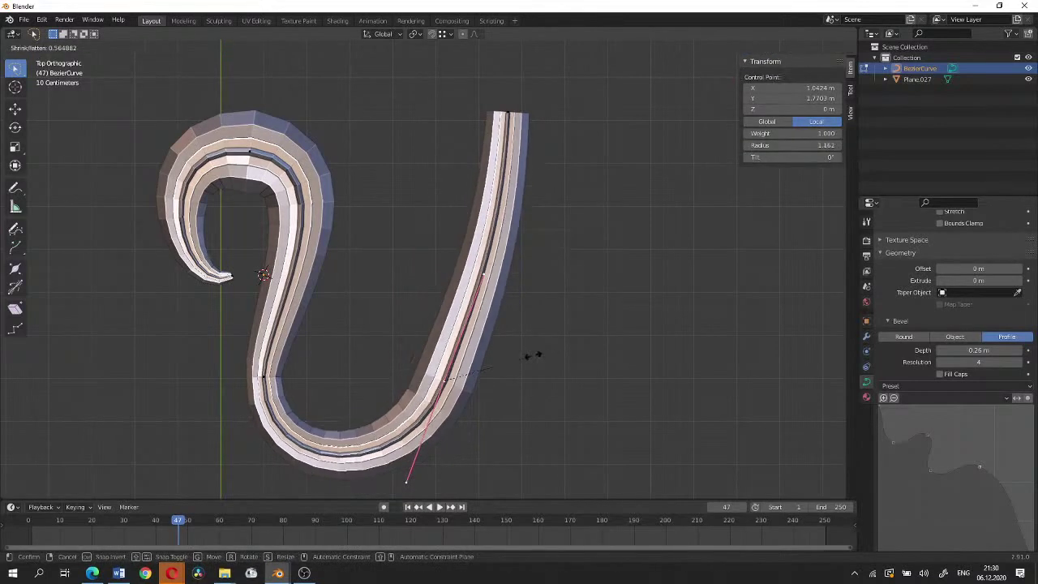
click(533, 356)
scroll(535, 219, down, 3)
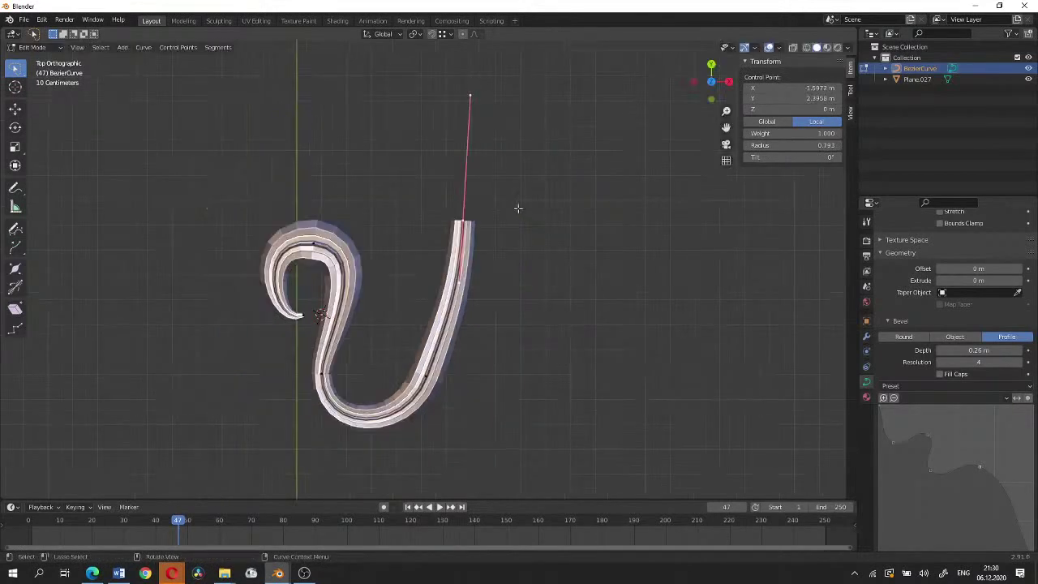
key(g)
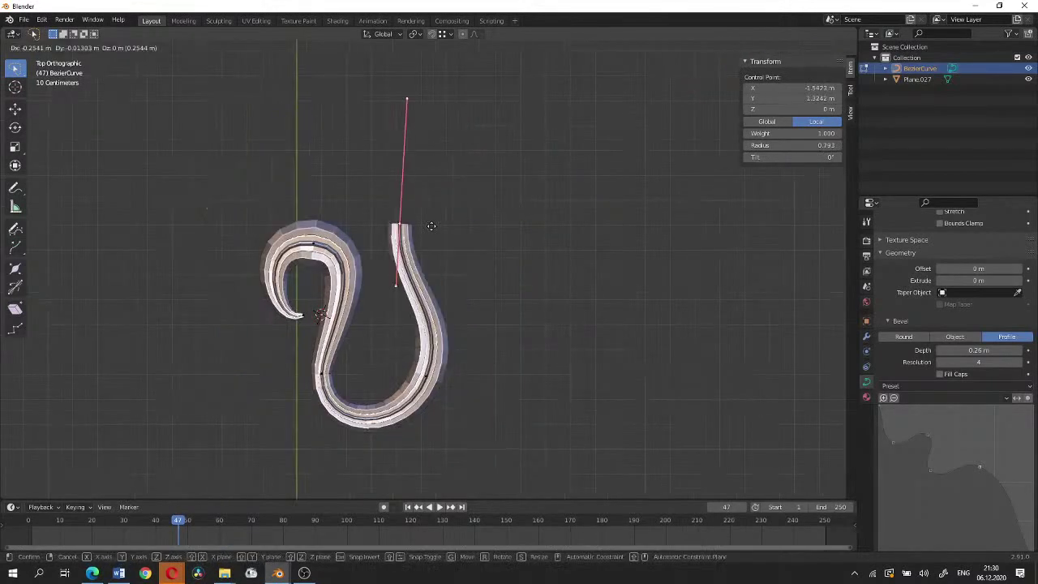
key(r)
click(543, 191)
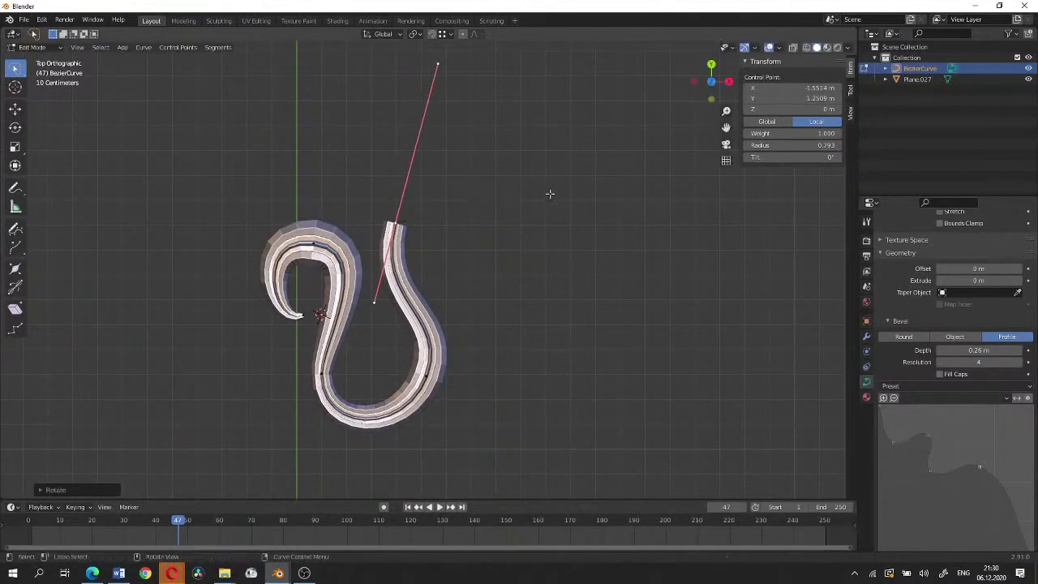
key(g)
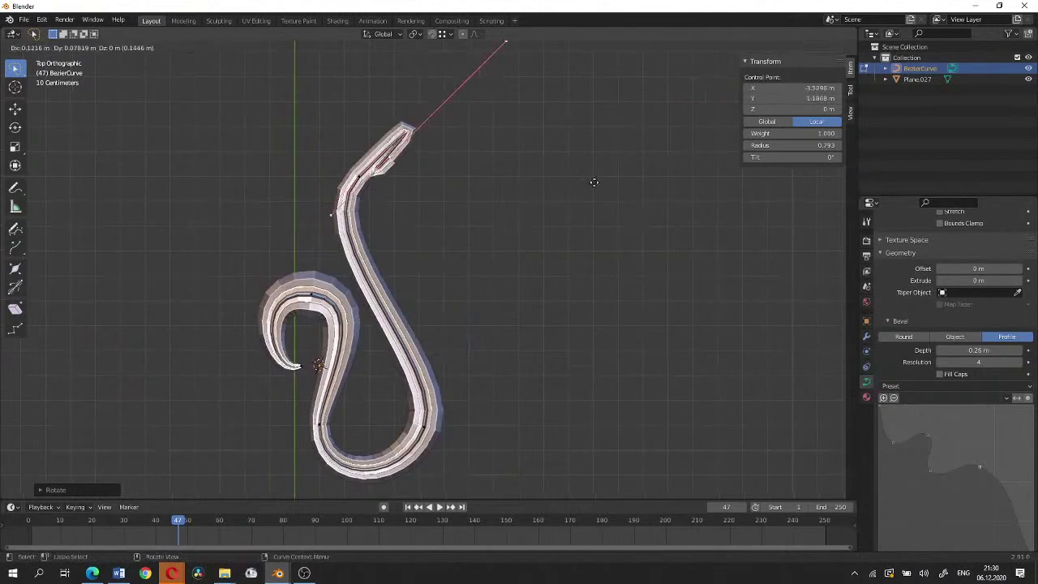
Place the extended tip at upper right and set the upper-end point's handles to Aligned
click(640, 182)
click(659, 172)
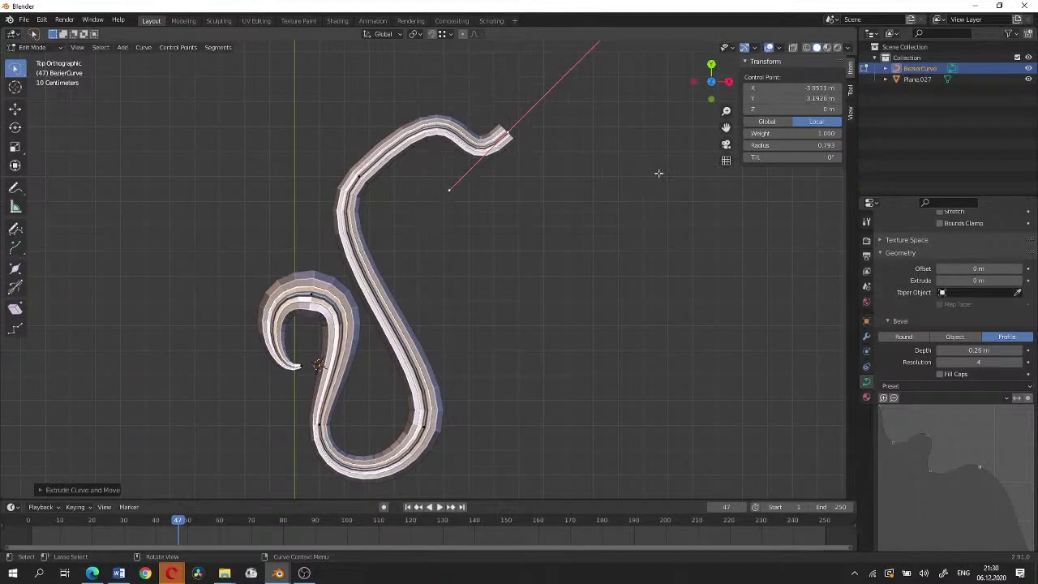
click(383, 169)
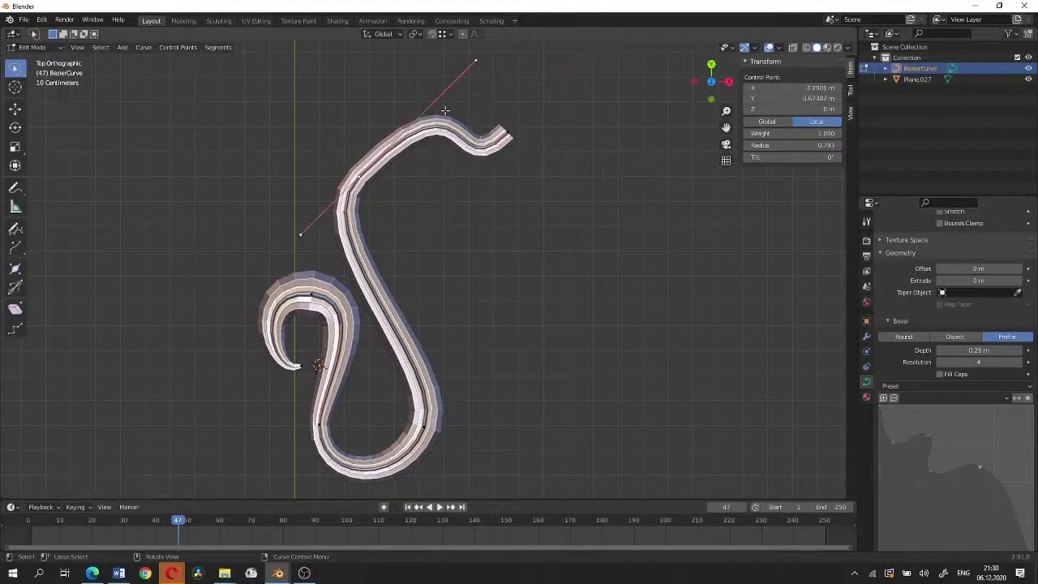
key(v)
click(452, 124)
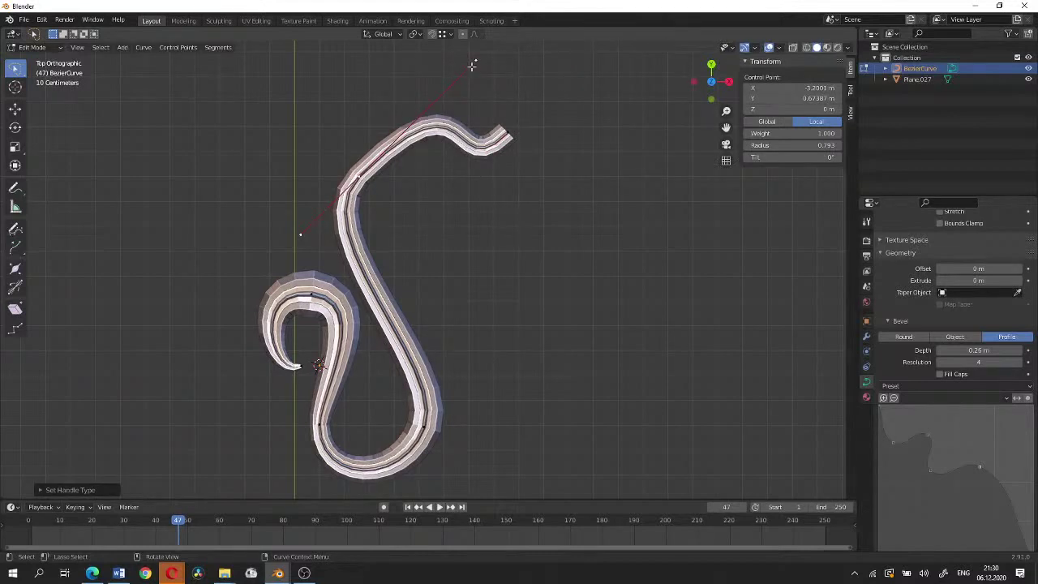
Move that point to the upper tip, rotate and resize its handles toward horizontal, and exit Edit Mode
drag(369, 167, 518, 129)
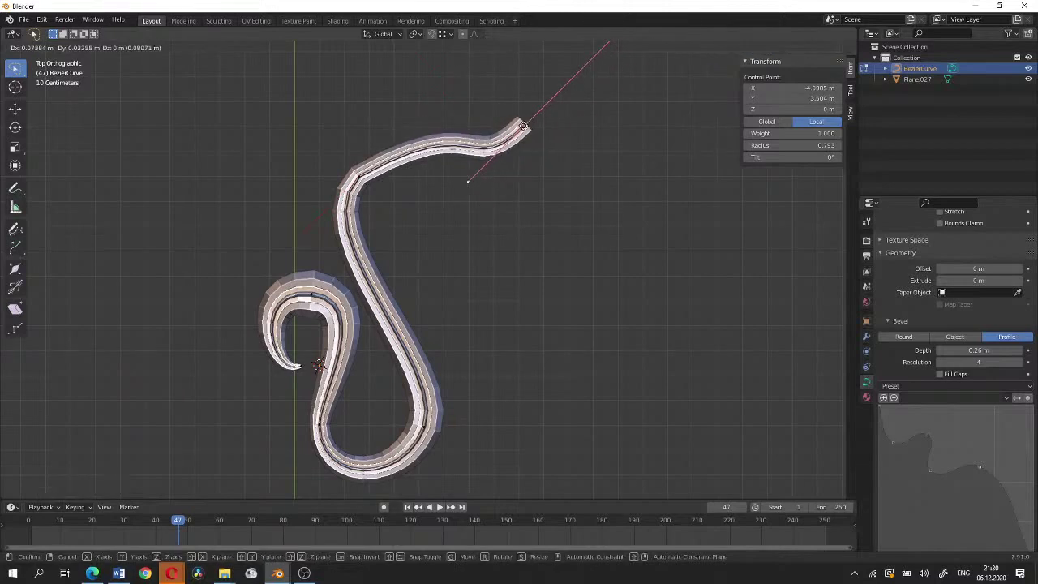
key(r)
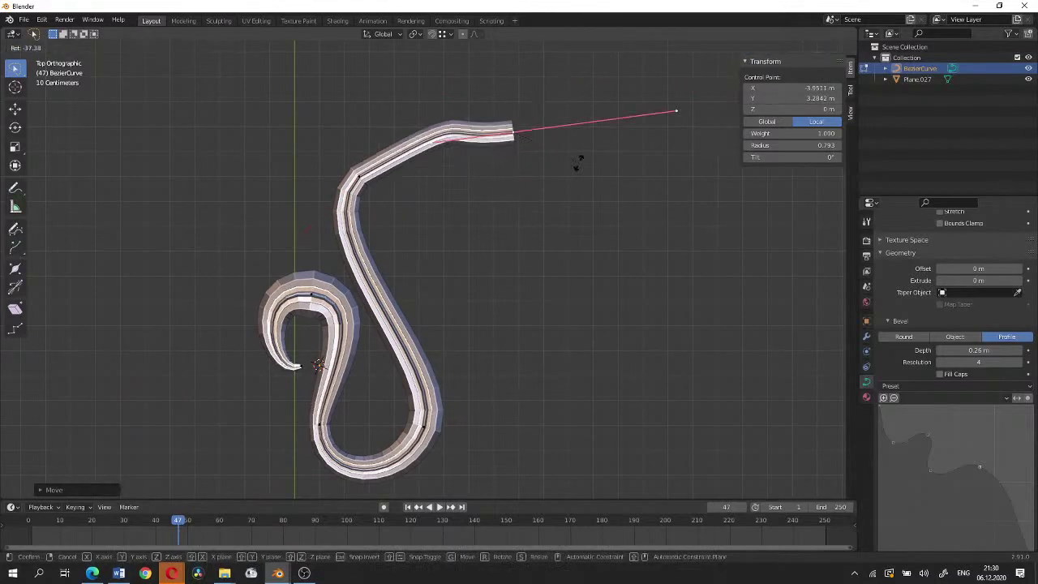
key(s)
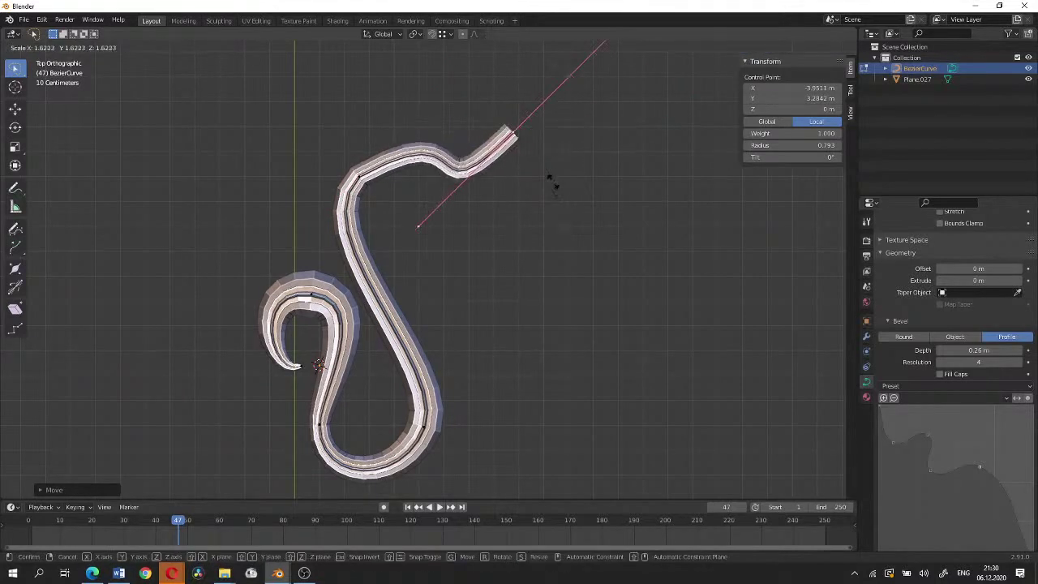
key(r)
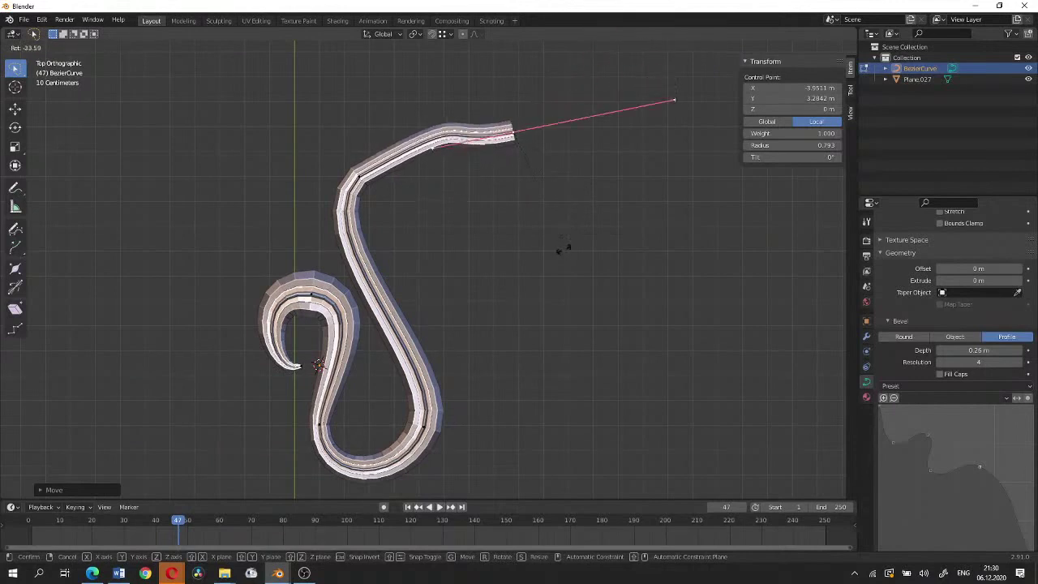
click(568, 248)
key(g)
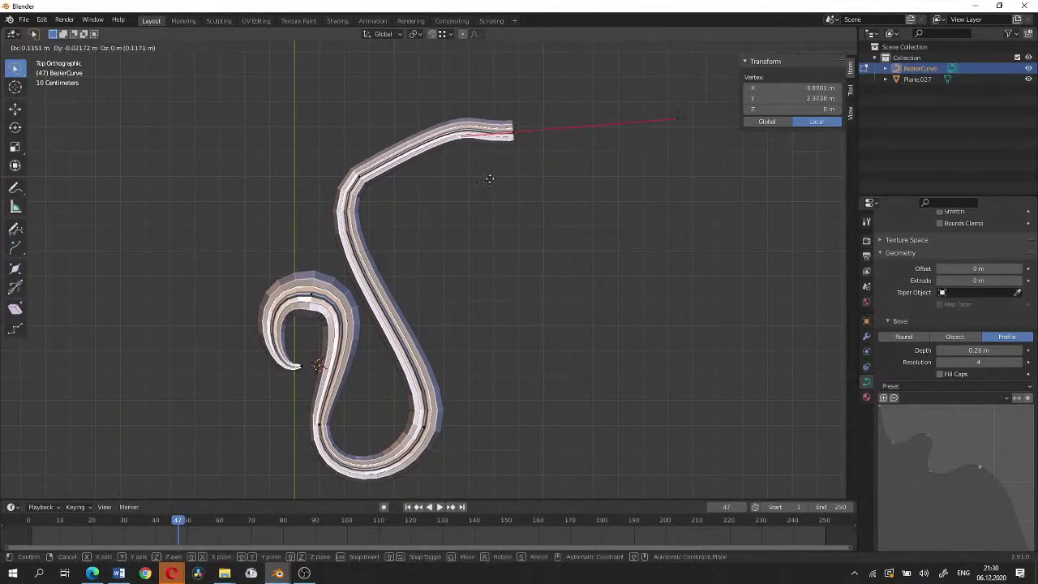
click(531, 175)
key(Tab)
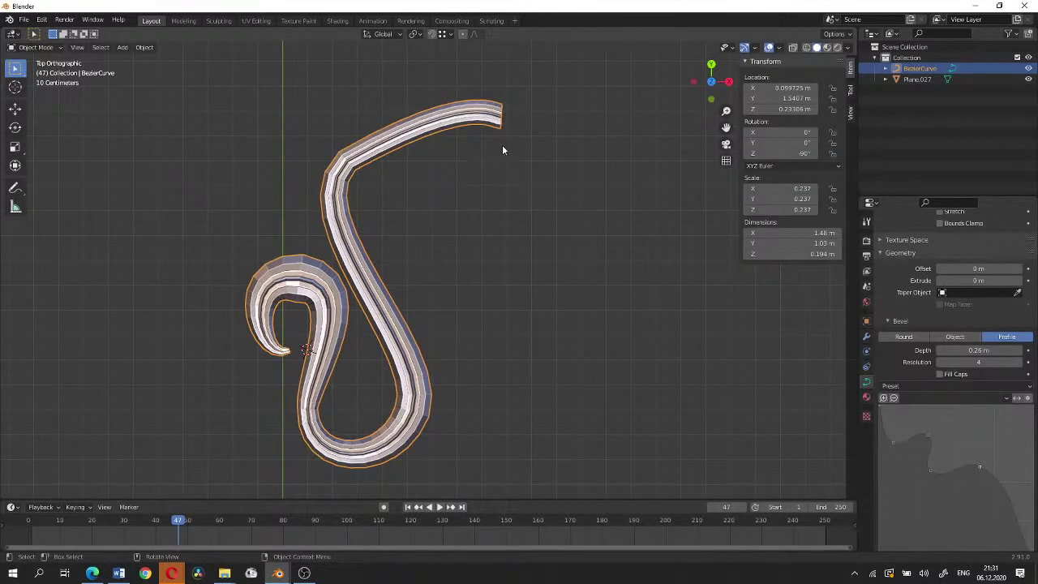
Set the curve's origin to the 3D cursor at its tip and add a Mirror modifier
right_click(486, 130)
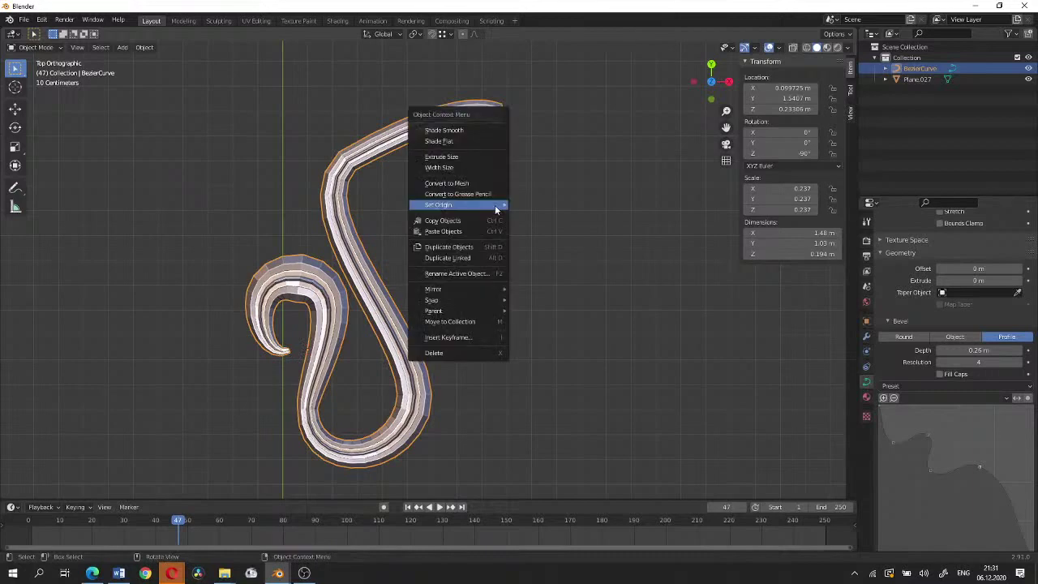
click(552, 236)
click(866, 337)
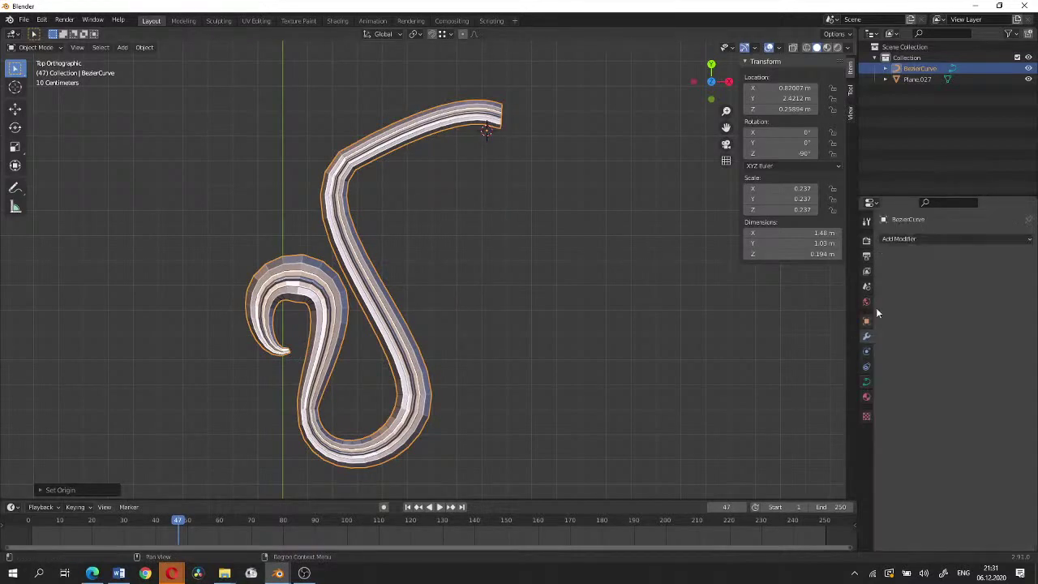
click(897, 240)
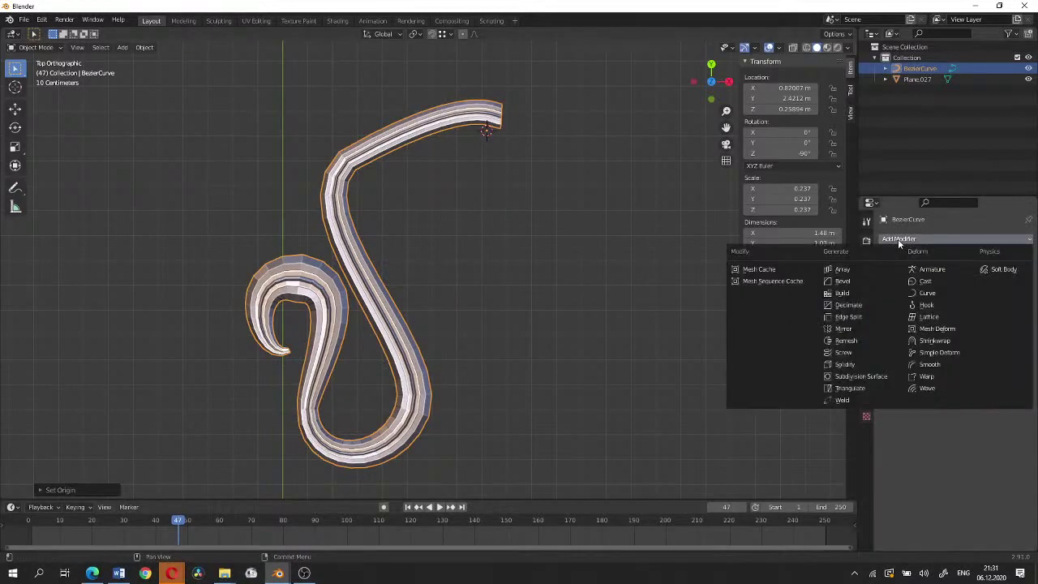
click(843, 328)
Set the Mirror modifier to the Y axis only with Bisect enabled, then enter Edit Mode
click(977, 286)
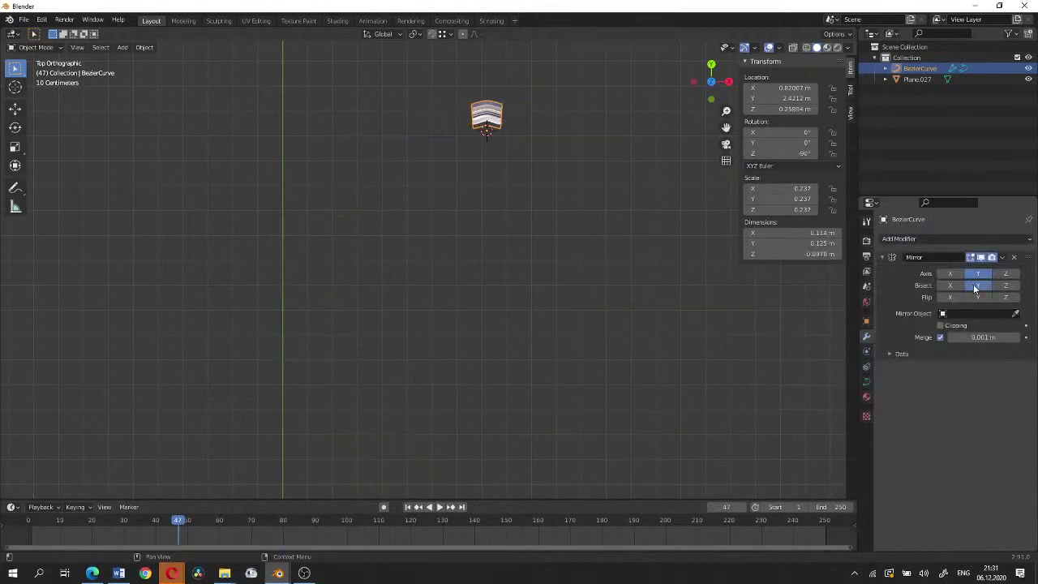
click(977, 286)
click(978, 286)
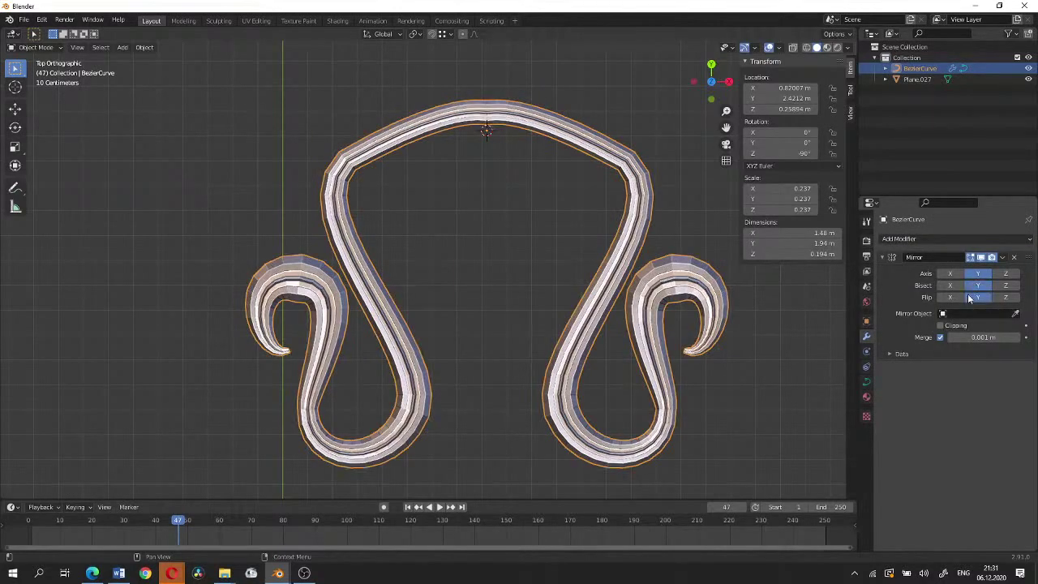
key(Tab)
scroll(560, 209, up, 5)
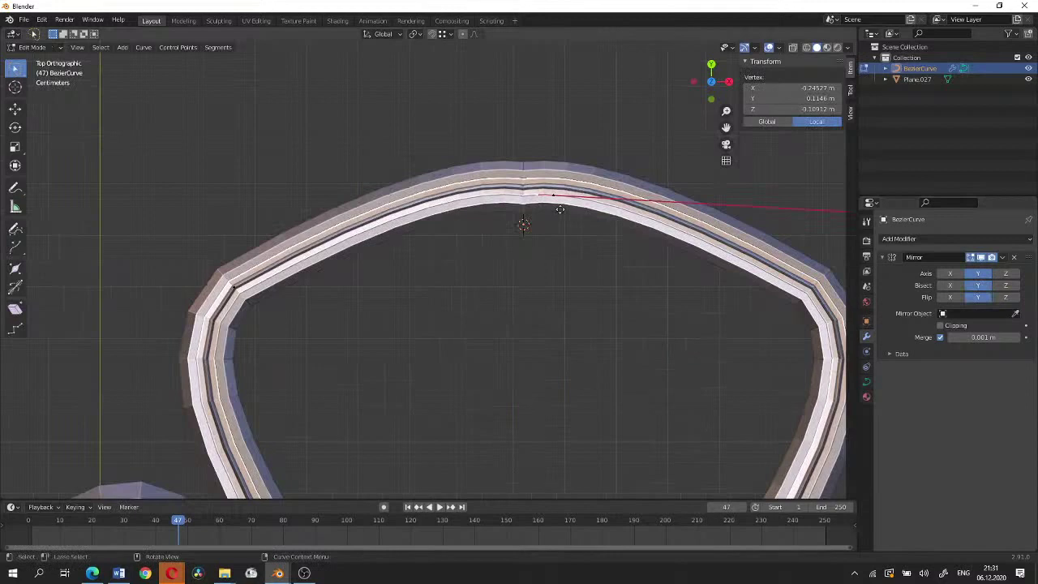
Move the arch's top point, scale its handles, and drag it down along Y into a heart-shaped notch
click(554, 193)
key(g)
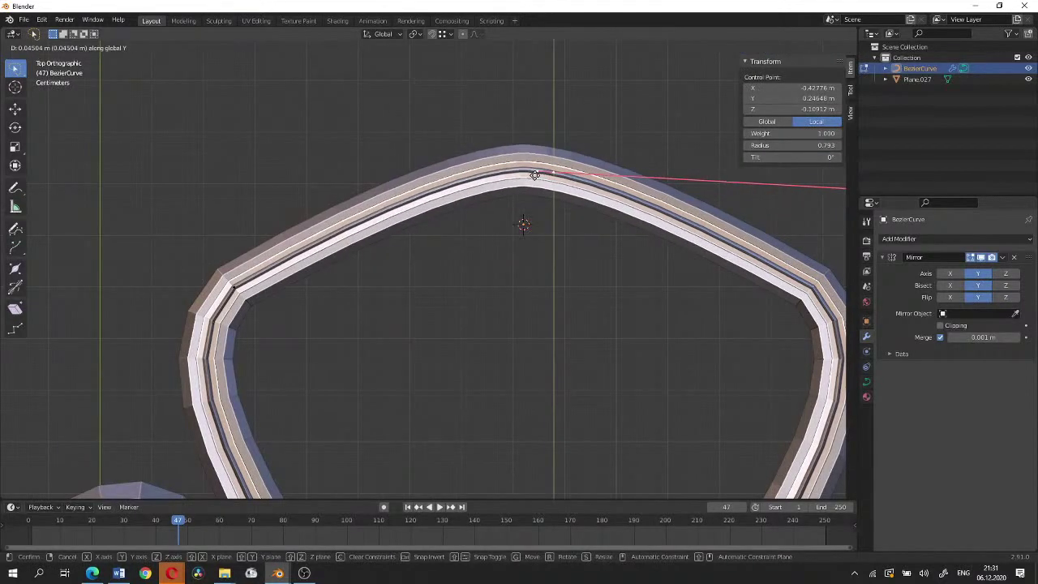
click(534, 173)
key(s)
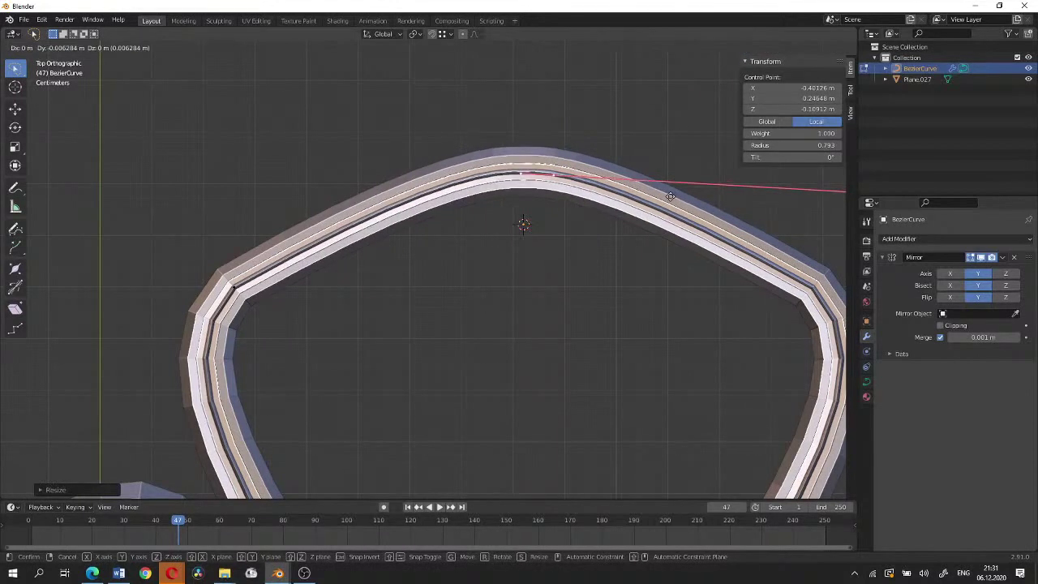
key(y)
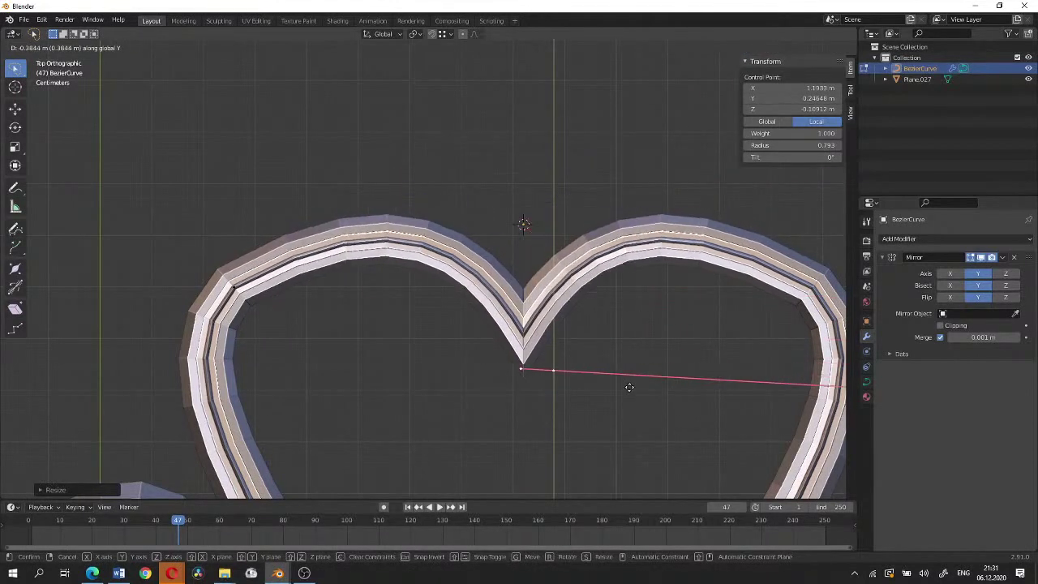
click(626, 385)
key(Tab)
mouse_move(626, 385)
middle_down()
mouse_move(554, 342)
mouse_move(537, 231)
middle_up()
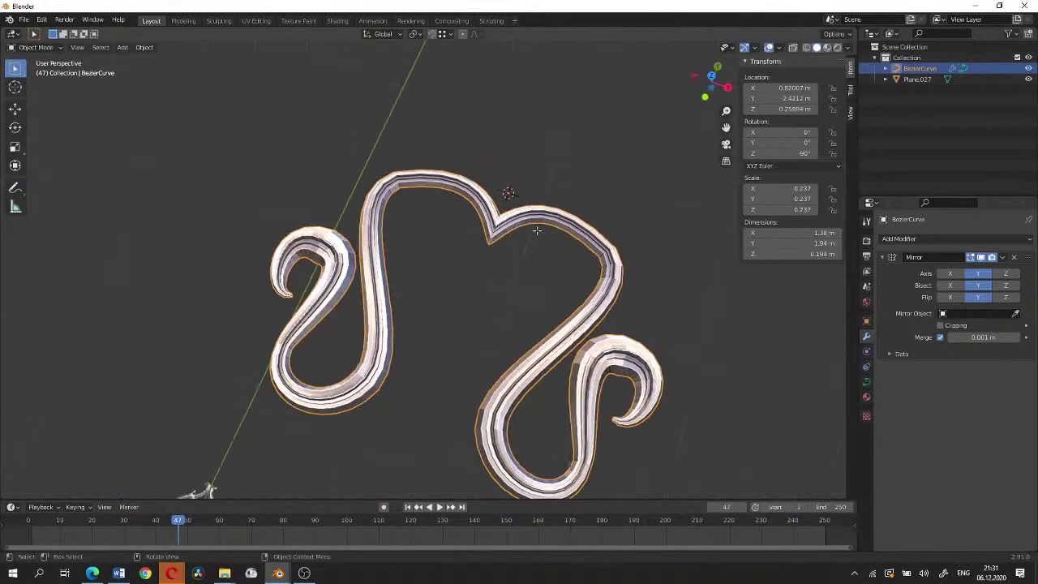
Briefly enter point editing, cancel a stray move, then orbit and zoom in on the scroll's curl
key(Tab)
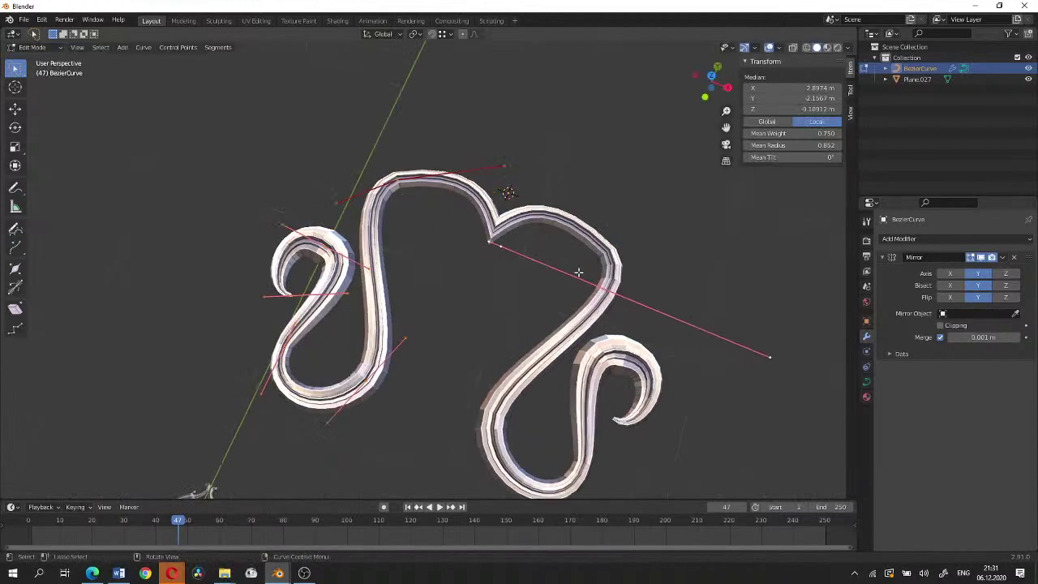
key(g)
key(Escape)
key(Tab)
middle_drag(553, 280, 580, 221)
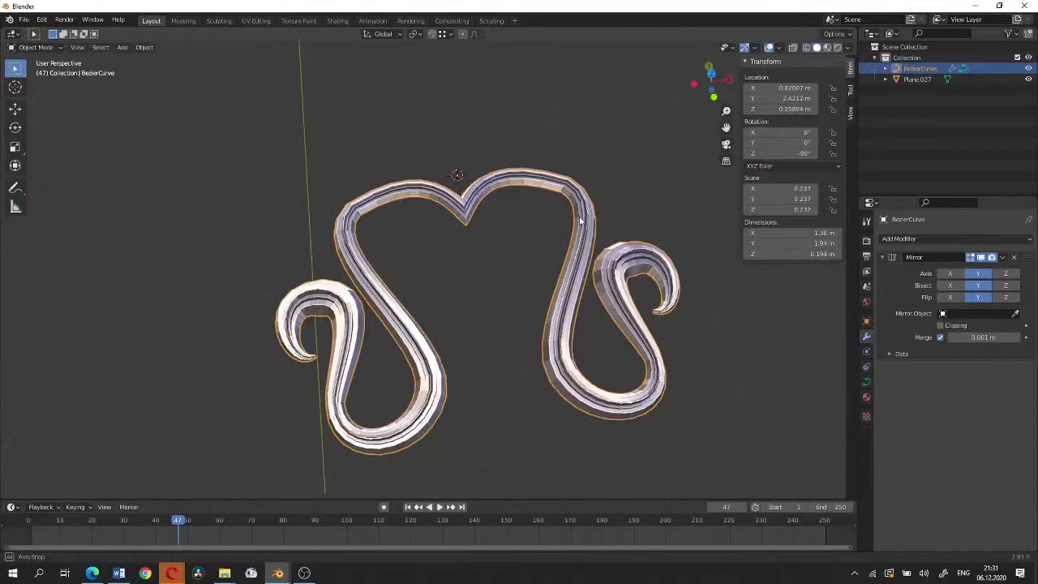
scroll(487, 231, up, 5)
middle_drag(401, 243, 444, 243)
Raise the curve's Geometry bevel resolution, entering 12, then go back to point editing
click(866, 382)
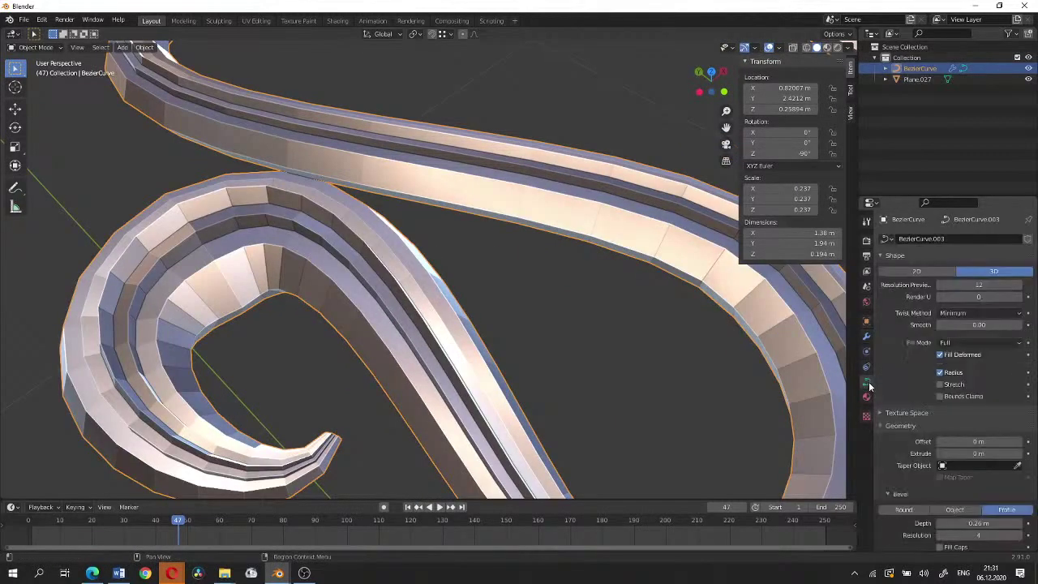
scroll(949, 389, down, 4)
drag(978, 406, 1014, 405)
mouse_move(454, 268)
middle_down()
mouse_move(479, 279)
mouse_move(393, 284)
middle_up()
scroll(479, 279, up, 3)
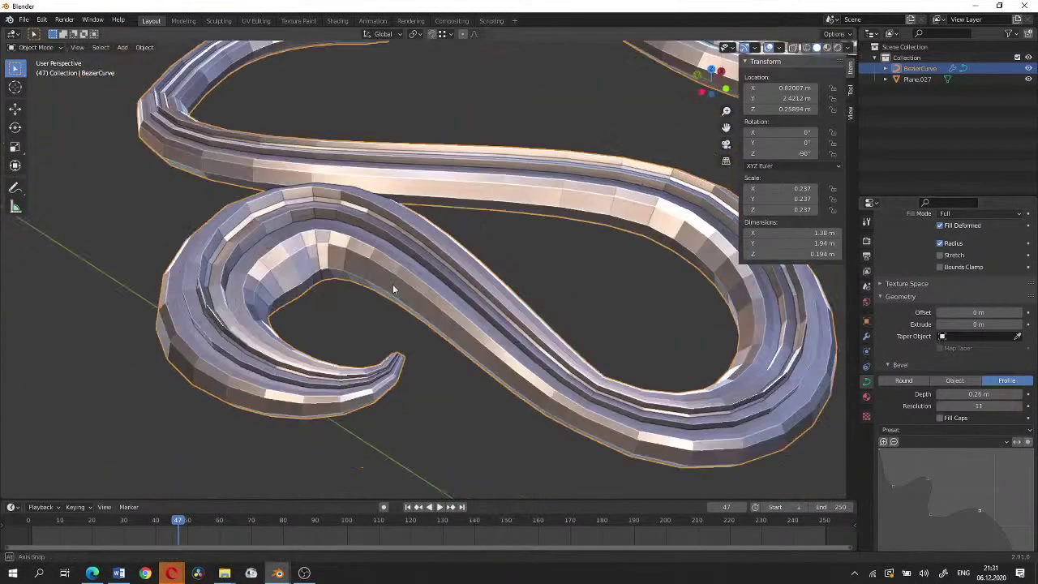
middle_drag(942, 476, 884, 396)
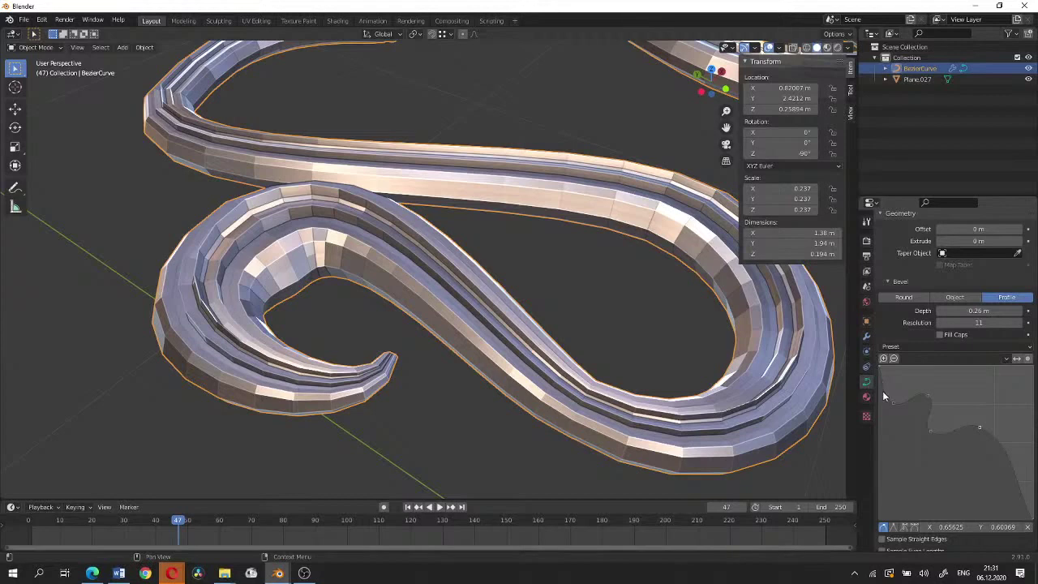
click(979, 322)
text(12)
key(Return)
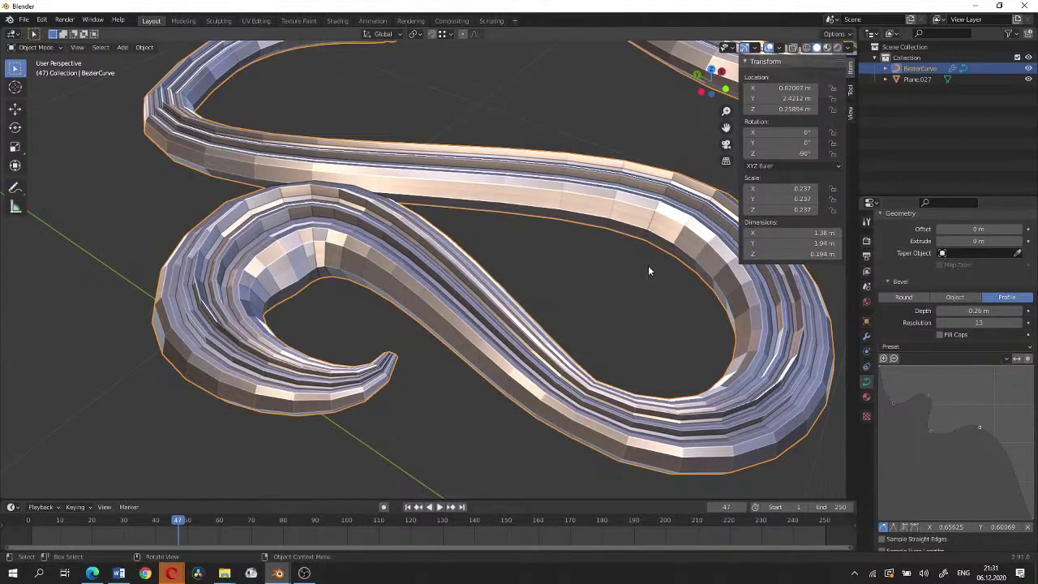
key(Tab)
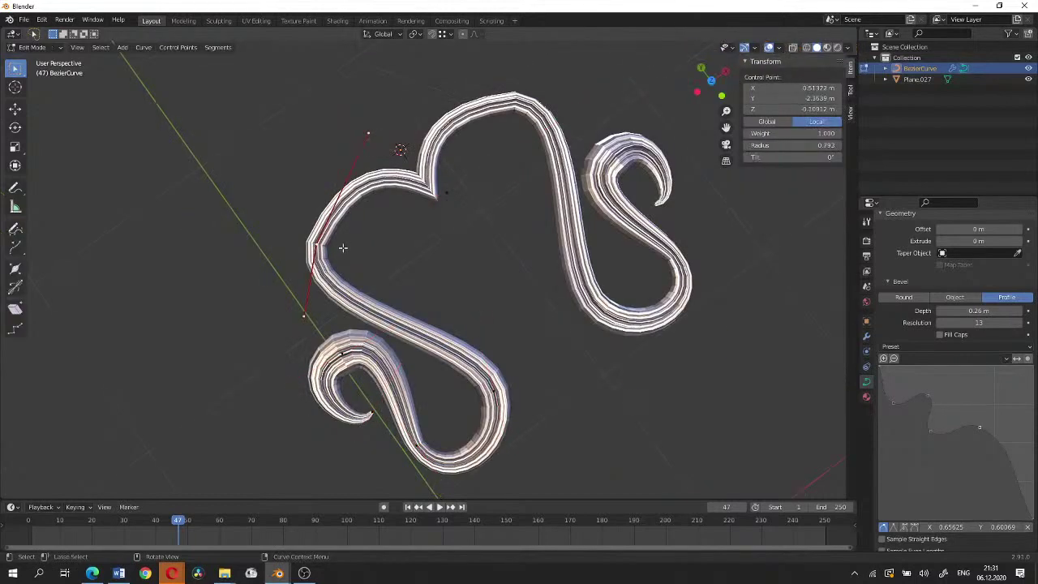
Thicken the selected point's radius, then move the V-bottom control point down in top view
key(alt+s)
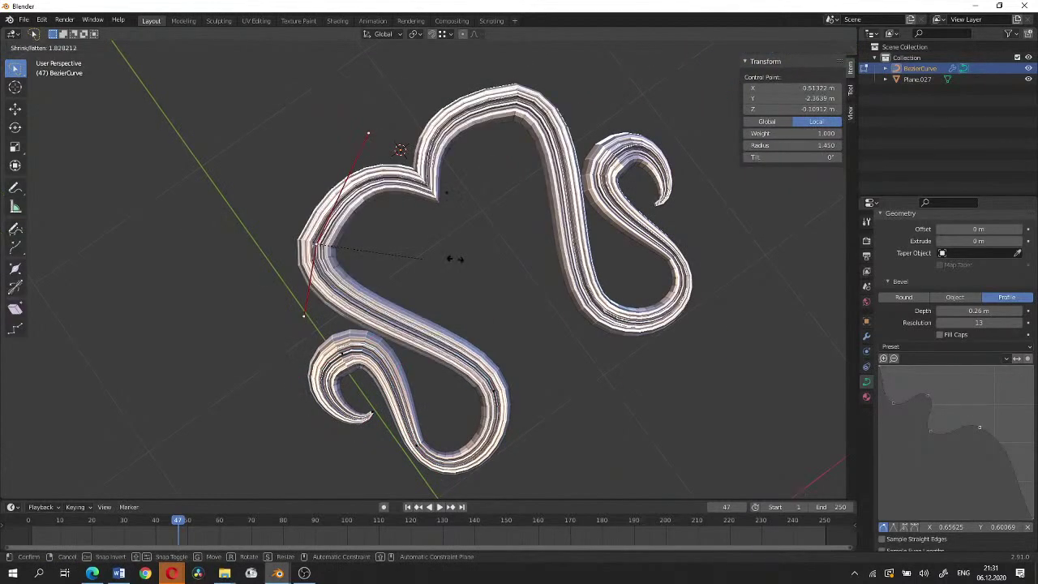
click(497, 235)
key(g)
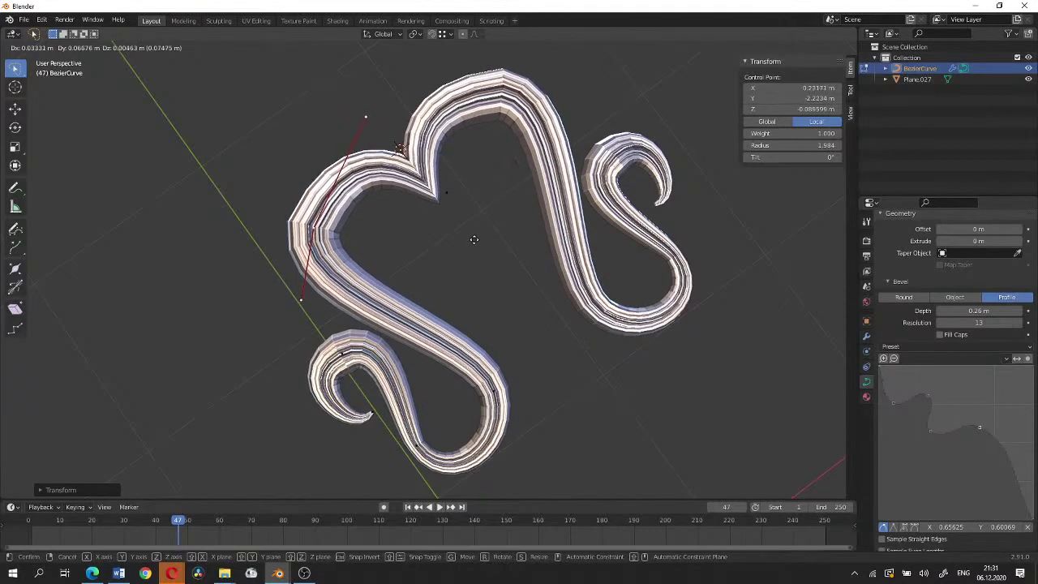
key(KP_7)
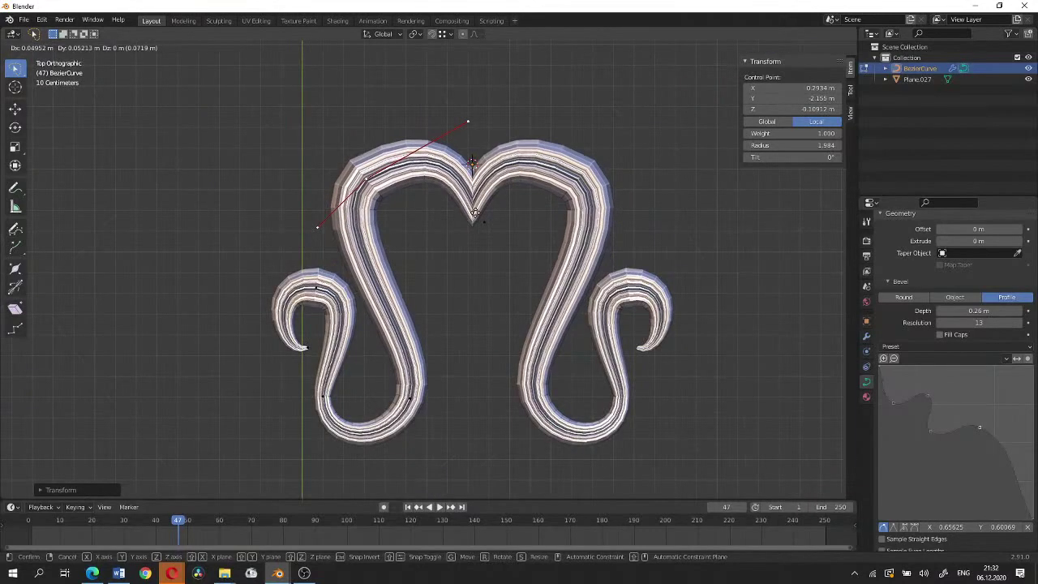
click(475, 213)
click(472, 251)
key(g)
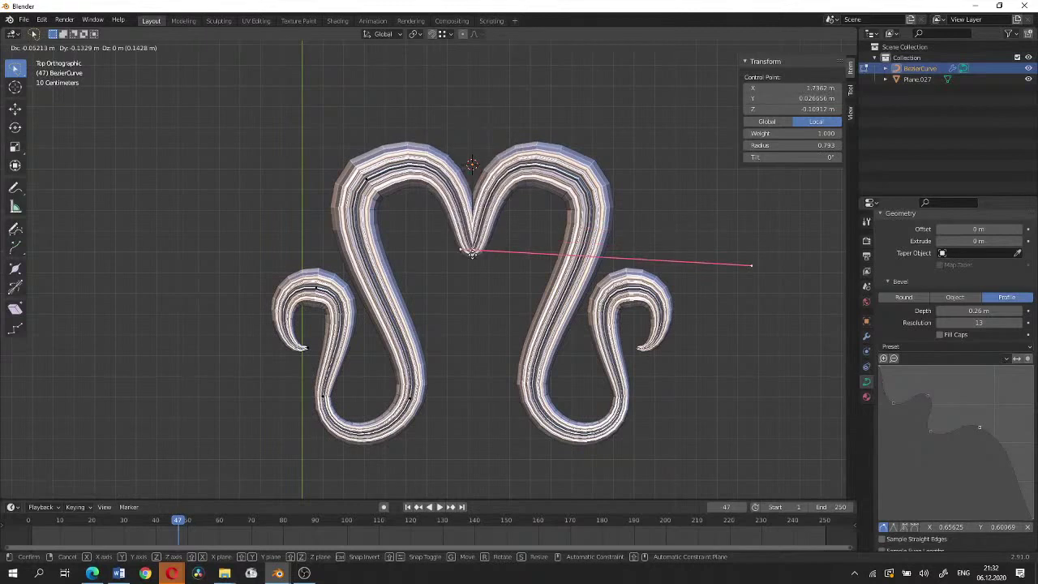
click(469, 305)
Rotate and lengthen the V-bottom point's handles, nudge it, fatten its radius, and return to Object Mode
key(r)
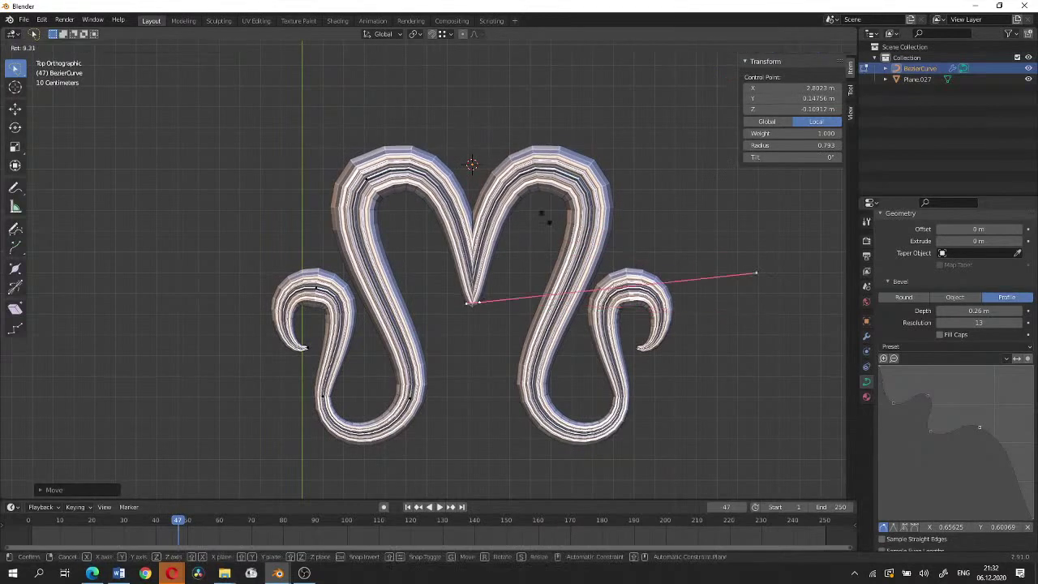
click(534, 207)
key(s)
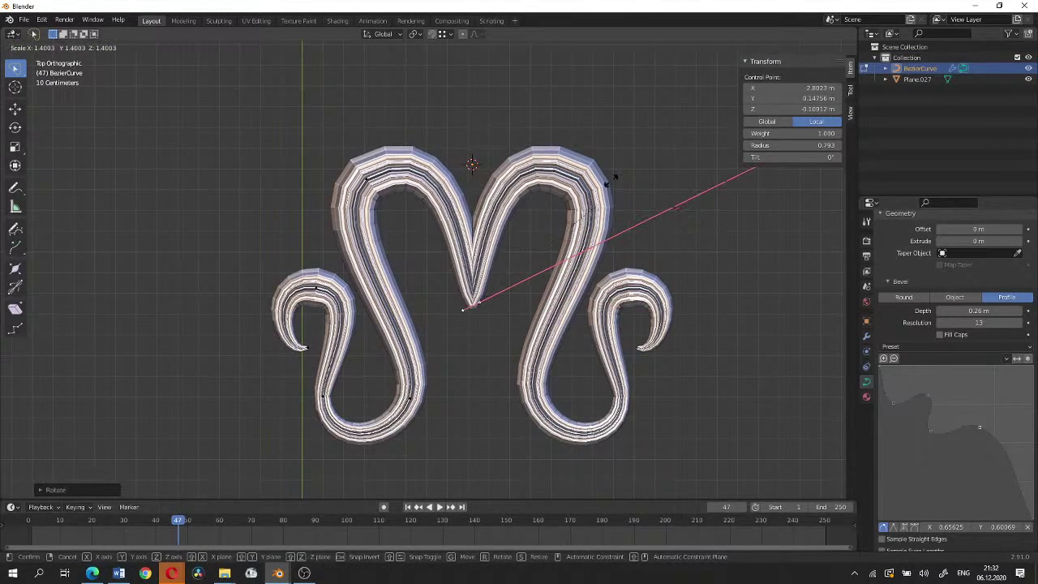
click(614, 177)
key(g)
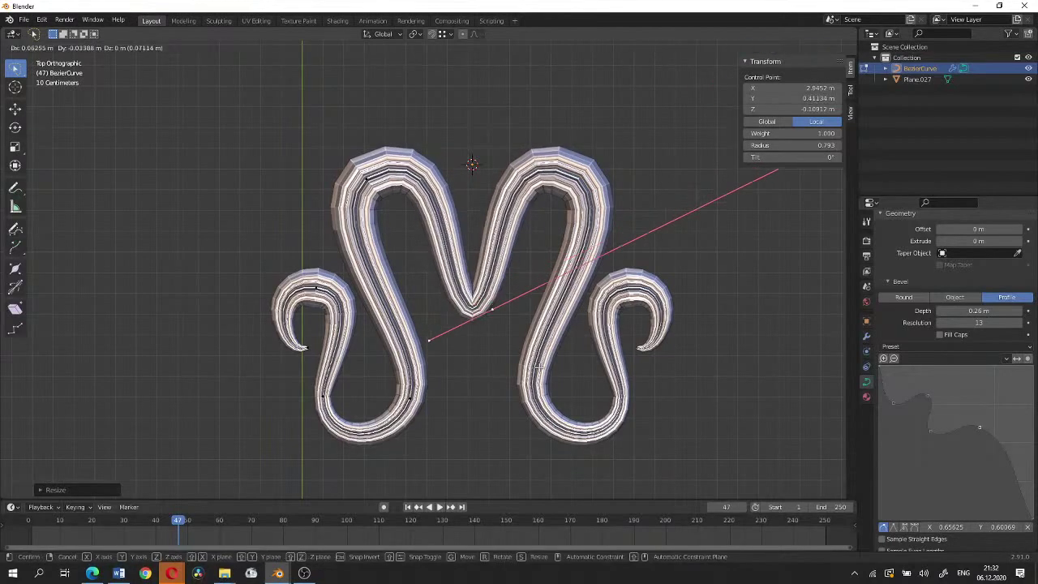
click(538, 368)
key(alt+s)
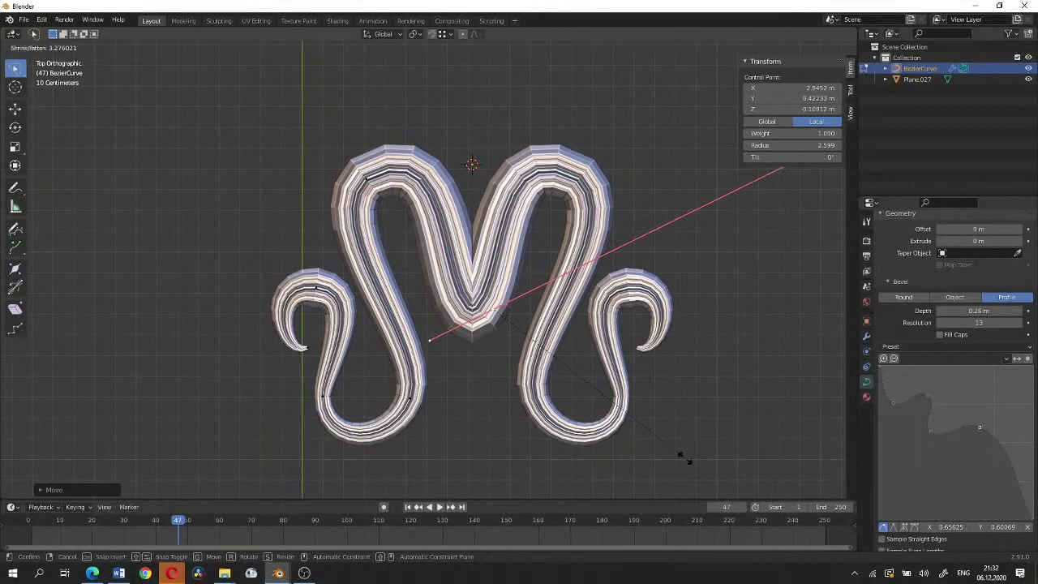
click(688, 460)
key(Tab)
mouse_move(687, 460)
middle_down()
mouse_move(487, 325)
mouse_move(522, 312)
middle_up()
scroll(445, 306, up, 4)
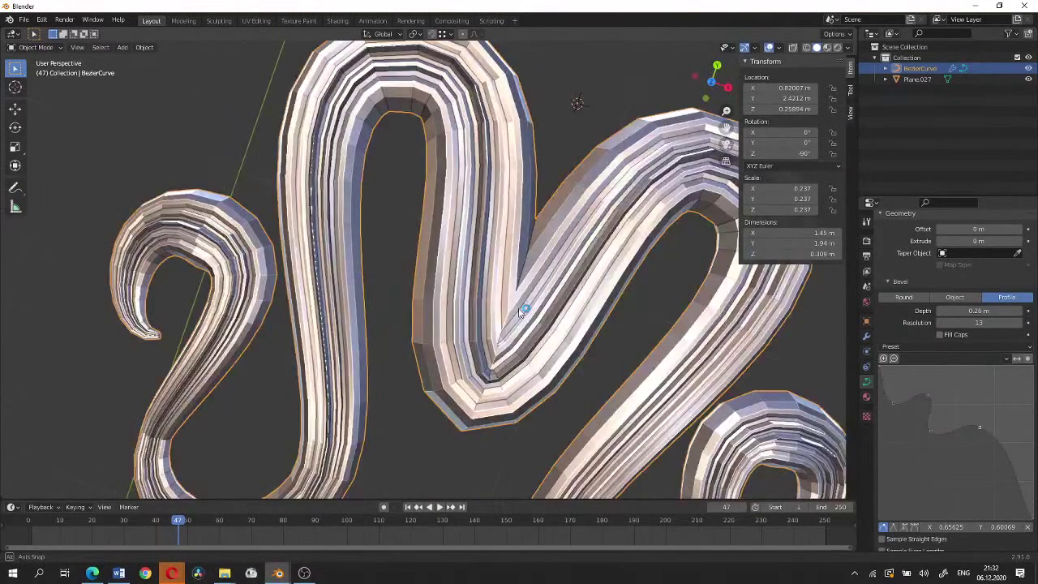
Zoom out and orbit higher to view the whole scroll curve
scroll(521, 313, down, 4)
mouse_move(486, 260)
middle_down()
mouse_move(467, 216)
mouse_move(492, 214)
mouse_move(458, 233)
middle_up()
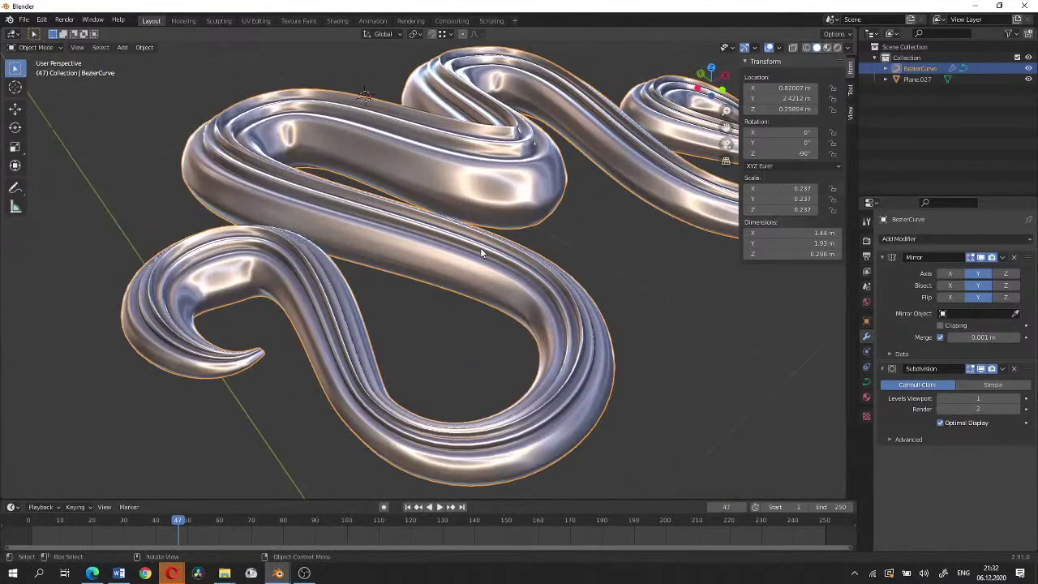
Enable Sample Even Lengths on the bevel profile and reposition its first profile points
click(866, 382)
scroll(973, 390, down, 8)
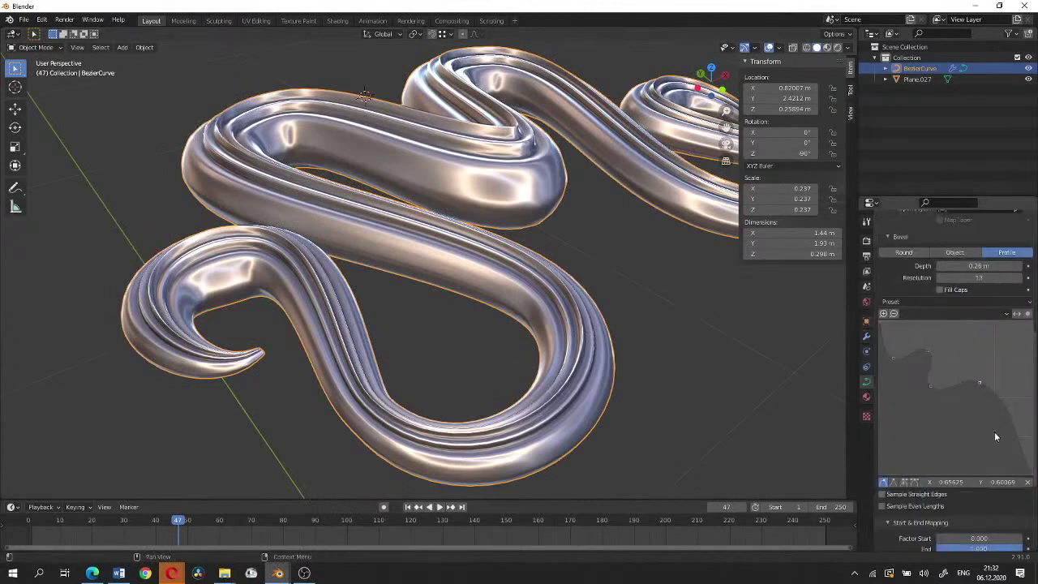
click(912, 506)
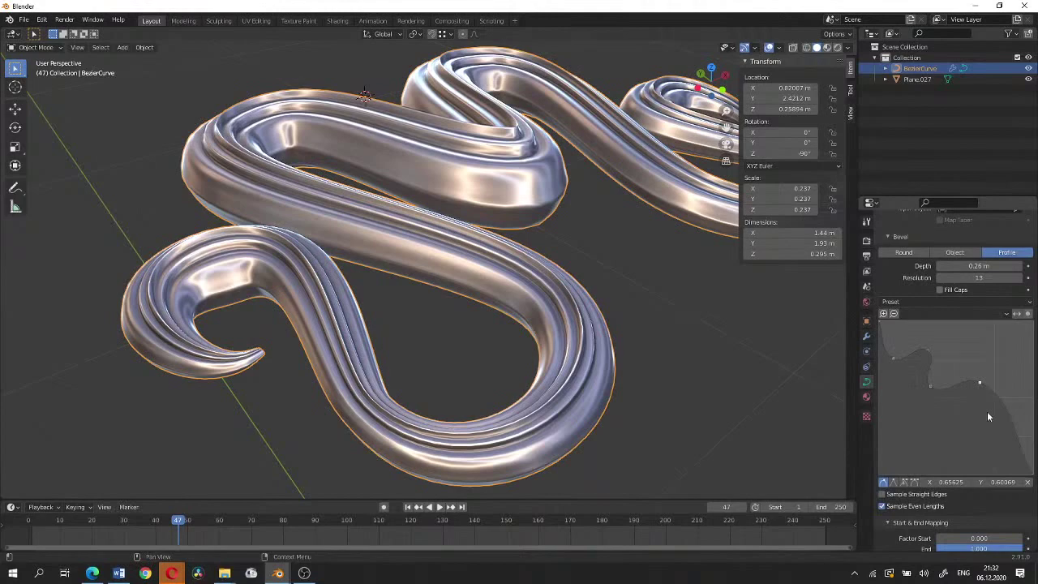
mouse_move(987, 411)
mouse_down()
mouse_move(981, 366)
mouse_move(928, 350)
mouse_move(943, 335)
mouse_move(962, 378)
mouse_up()
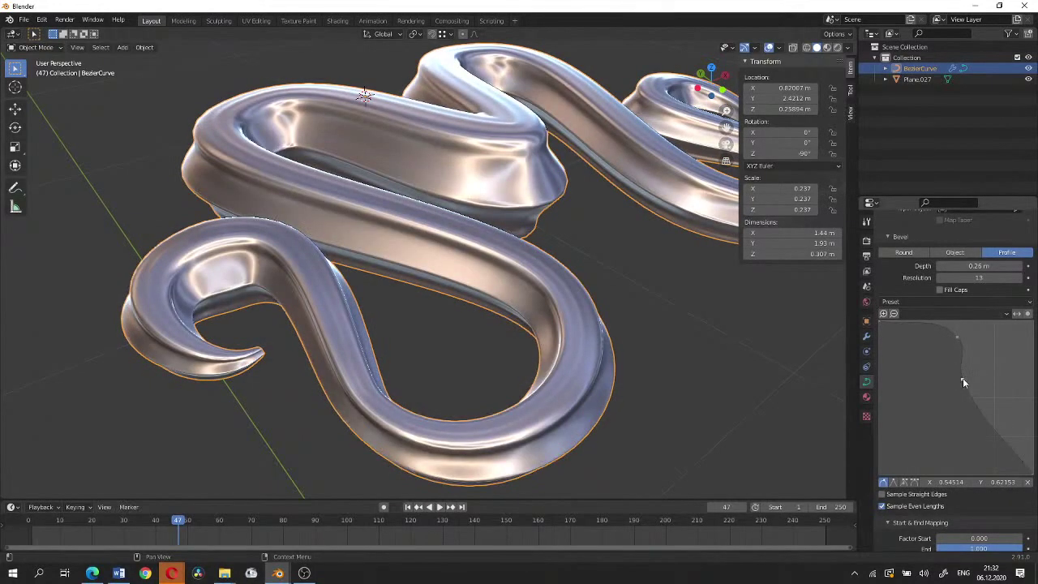
mouse_move(811, 361)
middle_down()
mouse_move(595, 343)
mouse_move(503, 381)
middle_up()
mouse_move(929, 351)
mouse_down()
mouse_move(911, 361)
mouse_move(963, 350)
mouse_up()
mouse_move(675, 305)
middle_down()
mouse_move(611, 307)
mouse_move(469, 180)
mouse_move(584, 267)
middle_up()
Make a profile point a sharp vector corner, then add a new profile point and pull it down-left
scroll(468, 180, up, 5)
drag(911, 361, 930, 341)
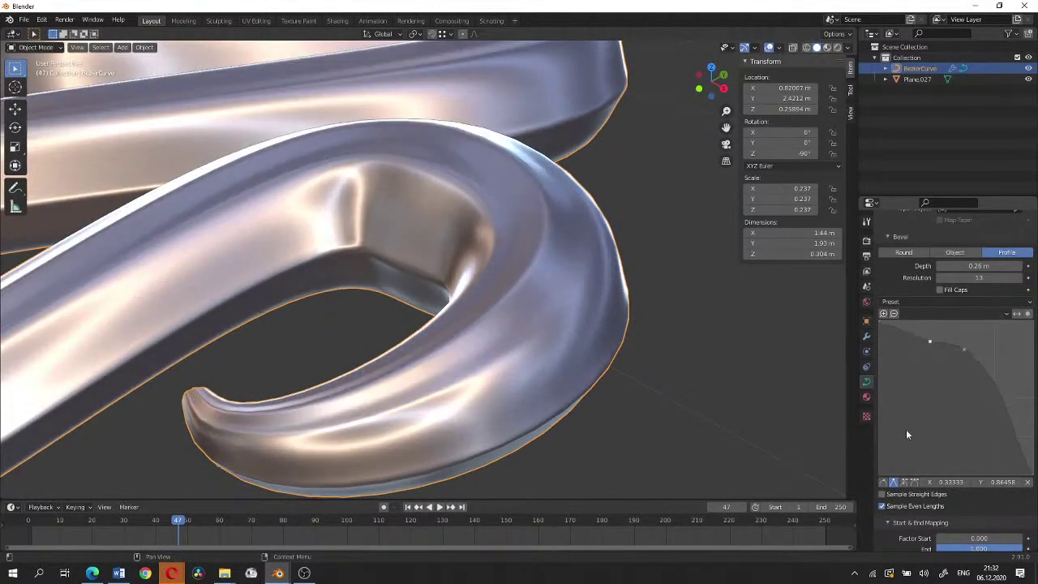
click(887, 482)
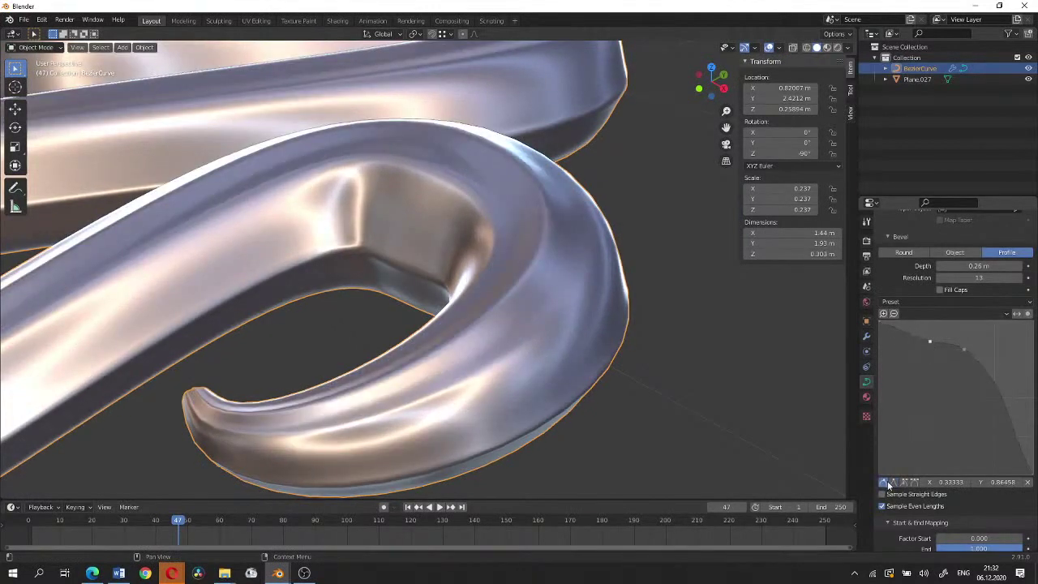
click(914, 482)
drag(964, 349, 988, 358)
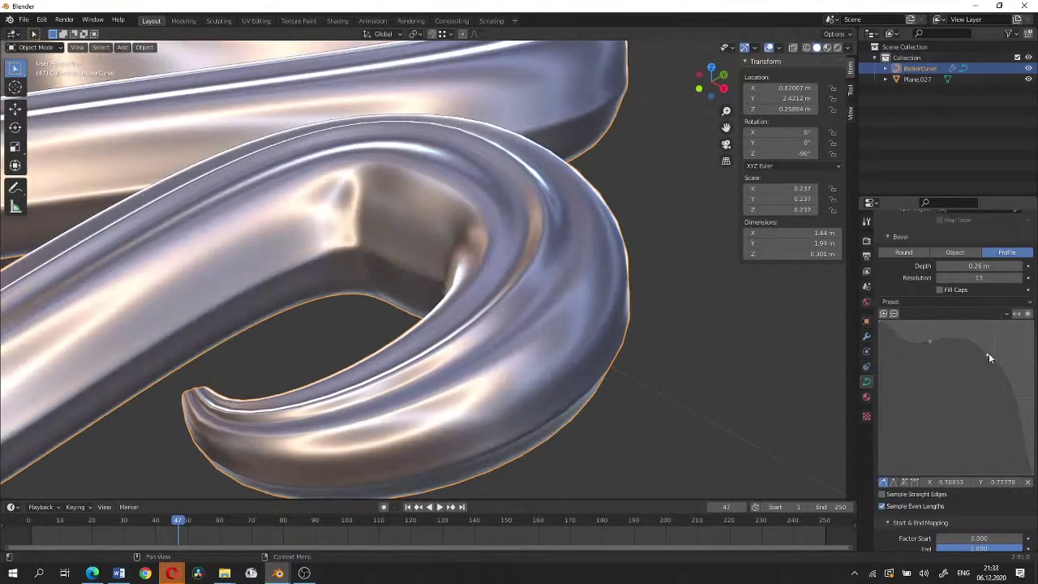
ctrl+click(995, 398)
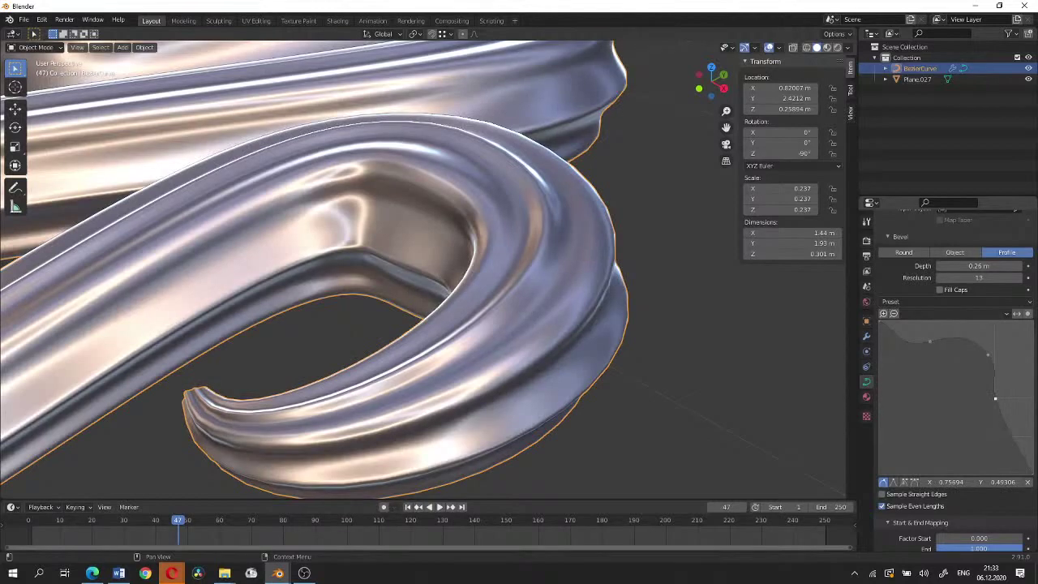
middle_drag(438, 275, 839, 363)
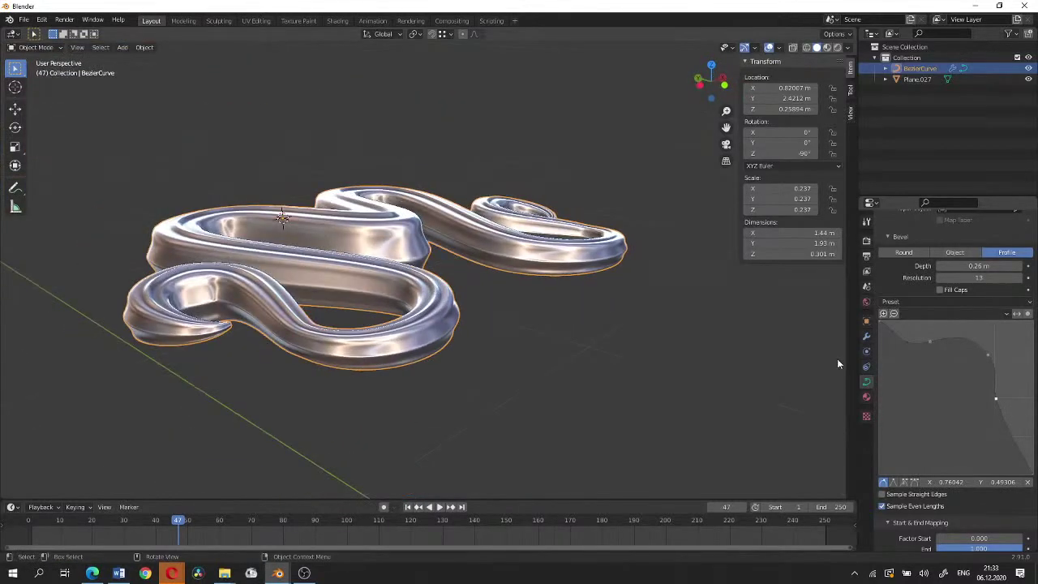
mouse_move(996, 398)
mouse_down()
mouse_move(970, 423)
mouse_move(977, 415)
mouse_up()
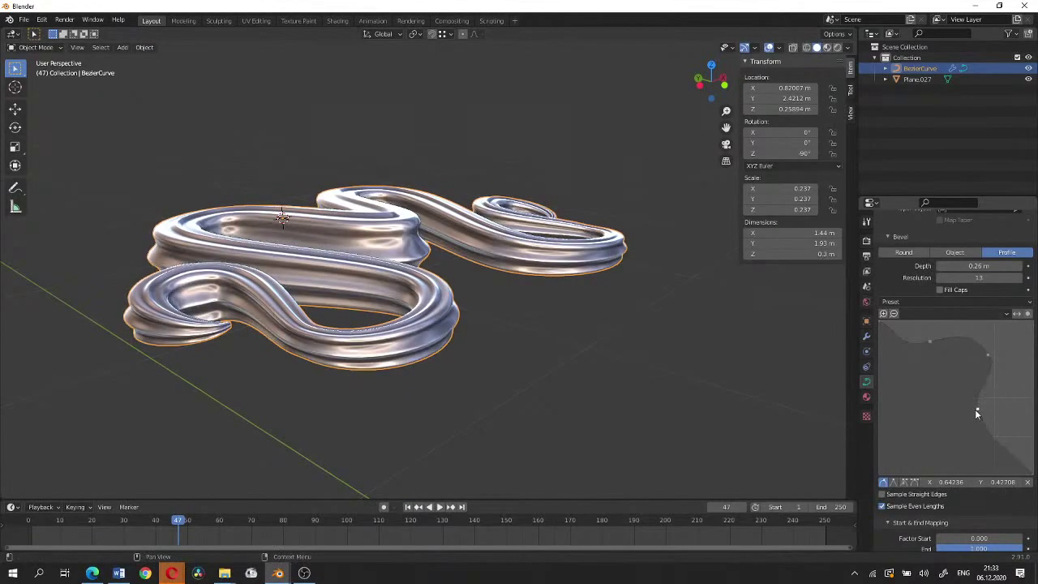
mouse_move(616, 348)
middle_down()
mouse_move(493, 323)
mouse_move(540, 207)
mouse_move(456, 289)
mouse_move(699, 296)
middle_up()
scroll(492, 323, up, 3)
scroll(492, 322, up, 2)
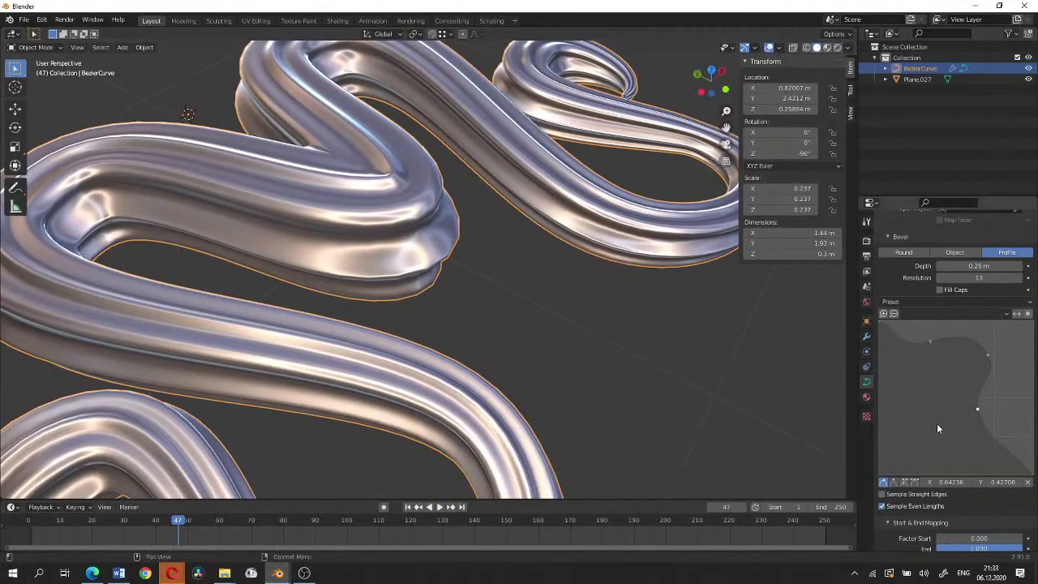
scroll(963, 281, up, 6)
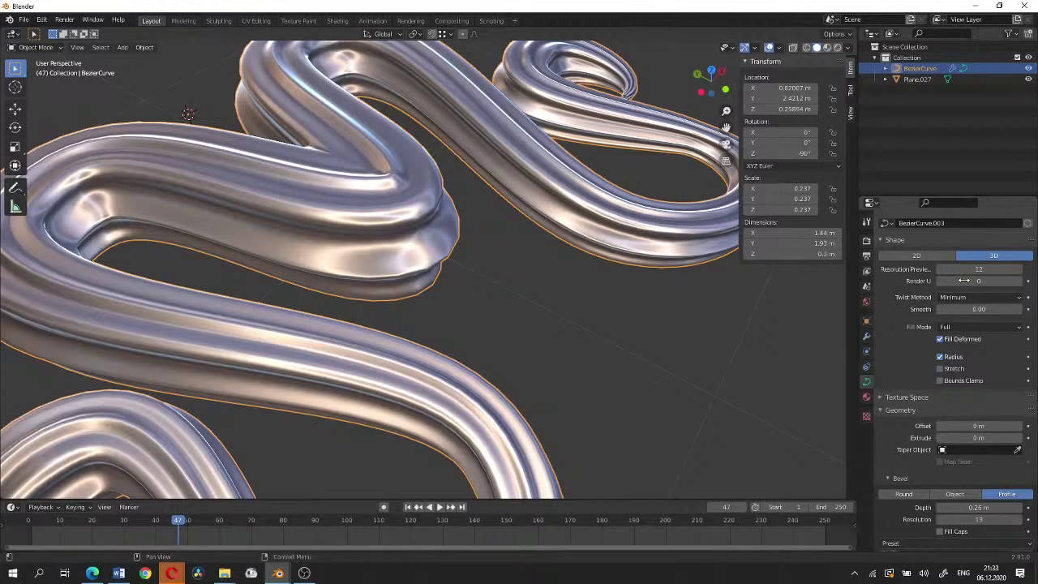
Set the curve's preview resolution to 24 and check the mesh density in wireframe
click(965, 269)
text(24)
key(Return)
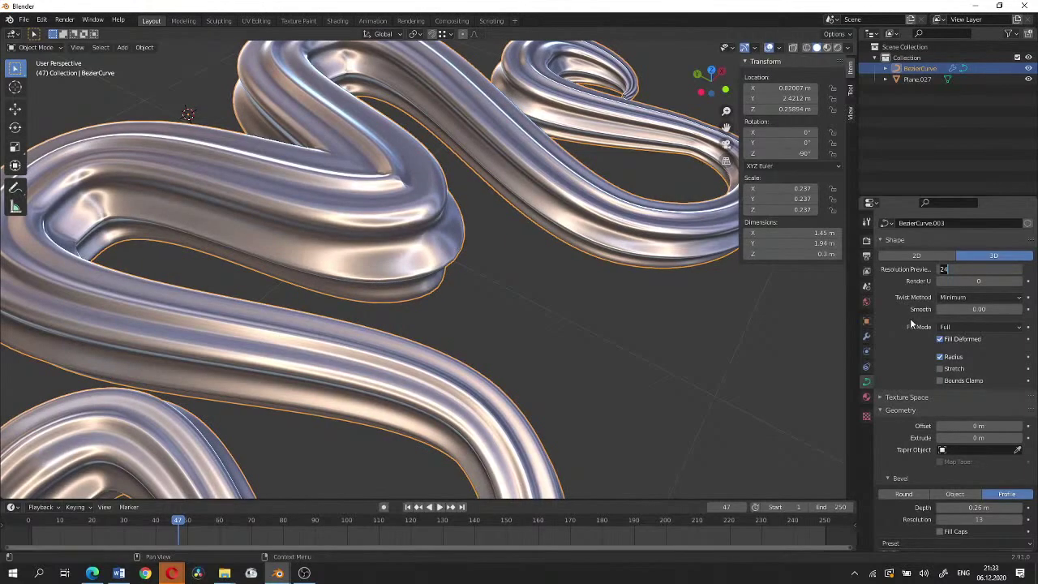
key(shift+z)
scroll(448, 343, down, 5)
scroll(439, 289, up, 6)
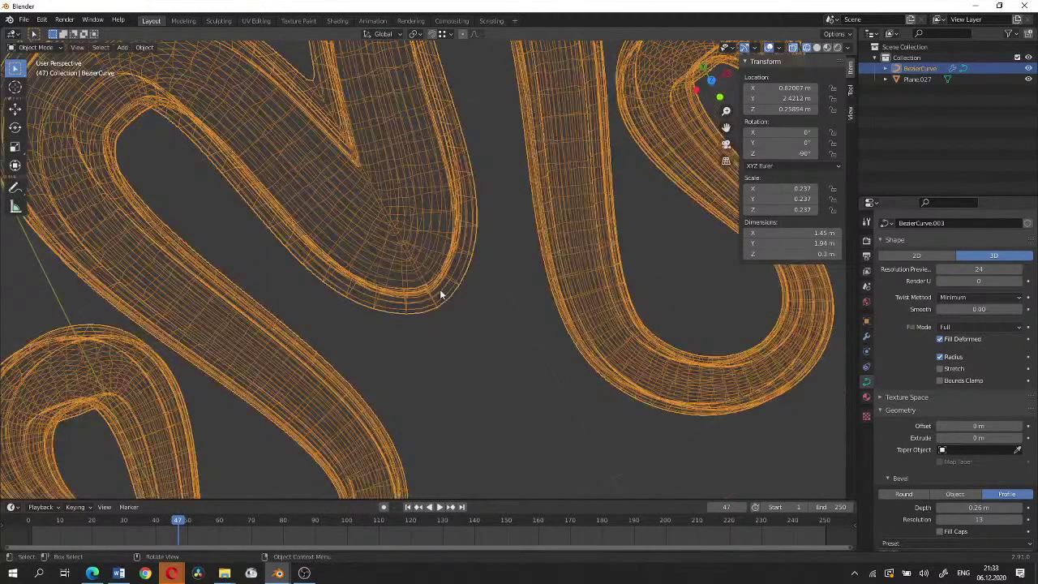
key(shift+z)
scroll(439, 289, down, 5)
mouse_move(447, 225)
middle_down()
mouse_move(494, 212)
mouse_move(511, 280)
mouse_move(587, 286)
mouse_move(441, 249)
middle_up()
Toggle in and out of point editing, cancelling a stray move, while zooming around the curve
key(Tab)
key(g)
key(Escape)
key(Tab)
key(Tab)
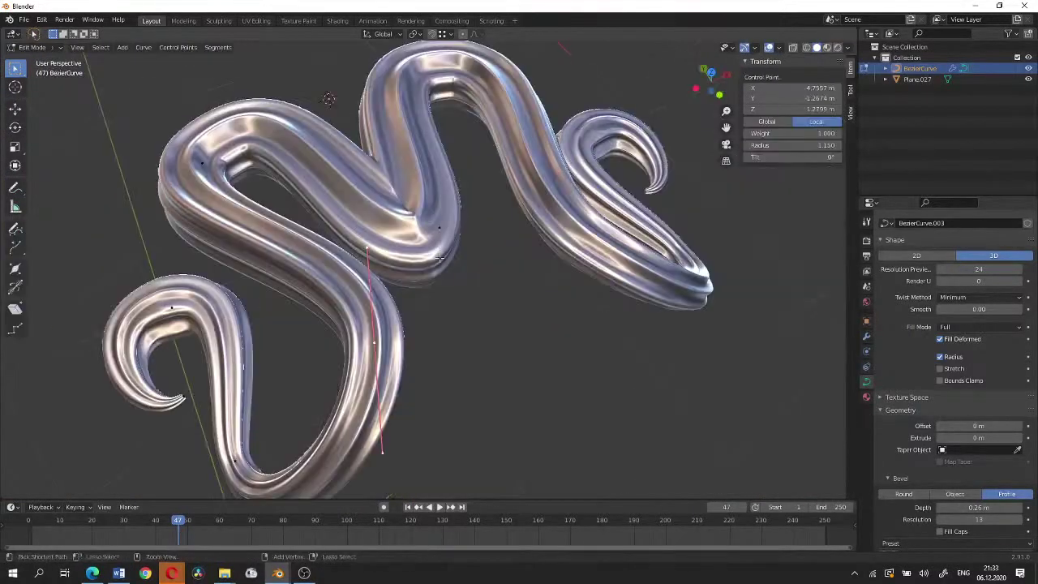
key(Tab)
scroll(434, 267, down, 5)
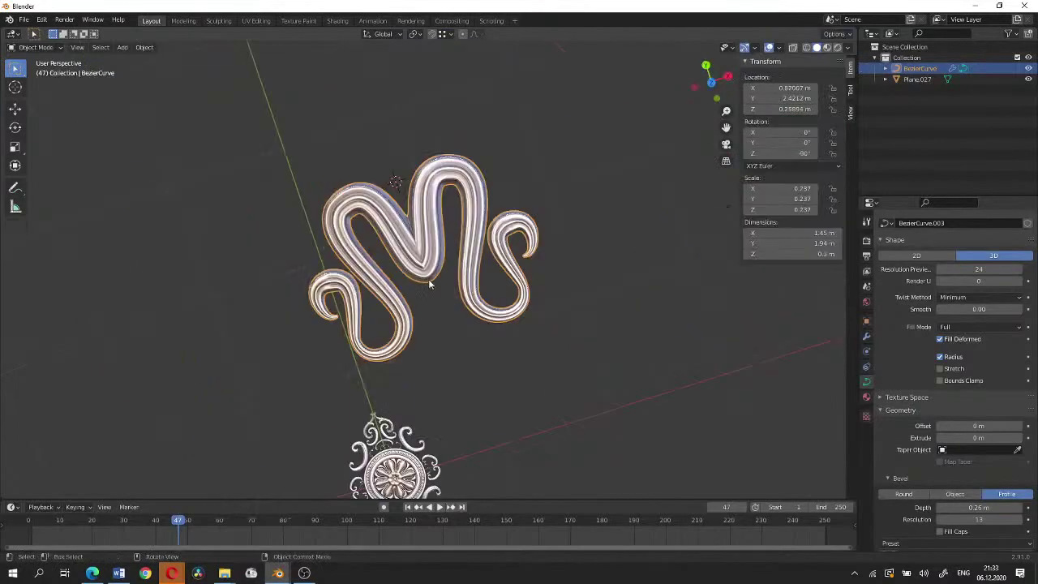
scroll(426, 284, down, 2)
scroll(421, 292, down, 1)
scroll(419, 300, up, 3)
key(Tab)
scroll(419, 299, up, 2)
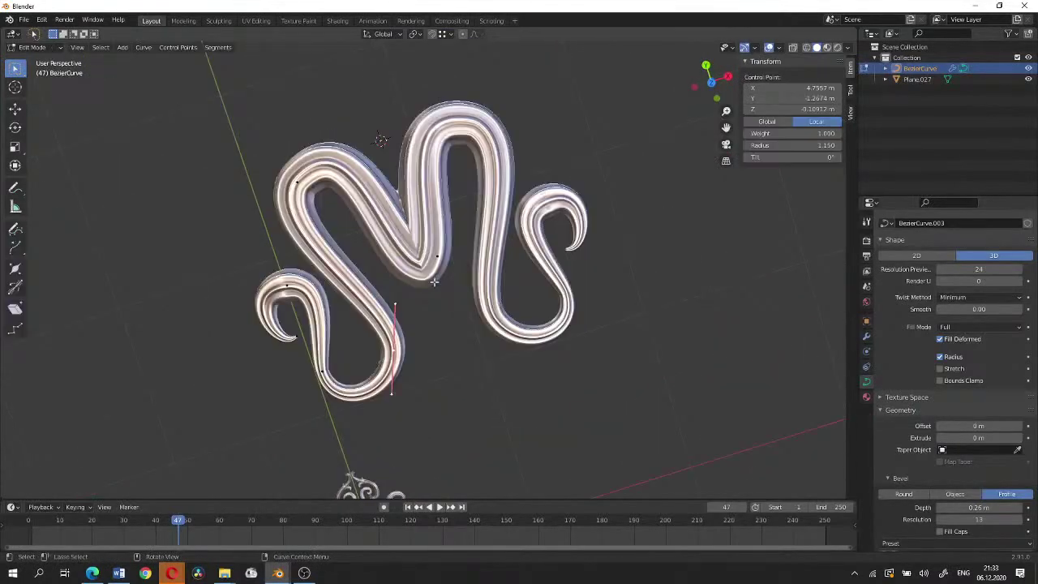
Select all control points, start a move and cancel it, then return to Object Mode
key(a)
middle_drag(434, 281, 414, 211)
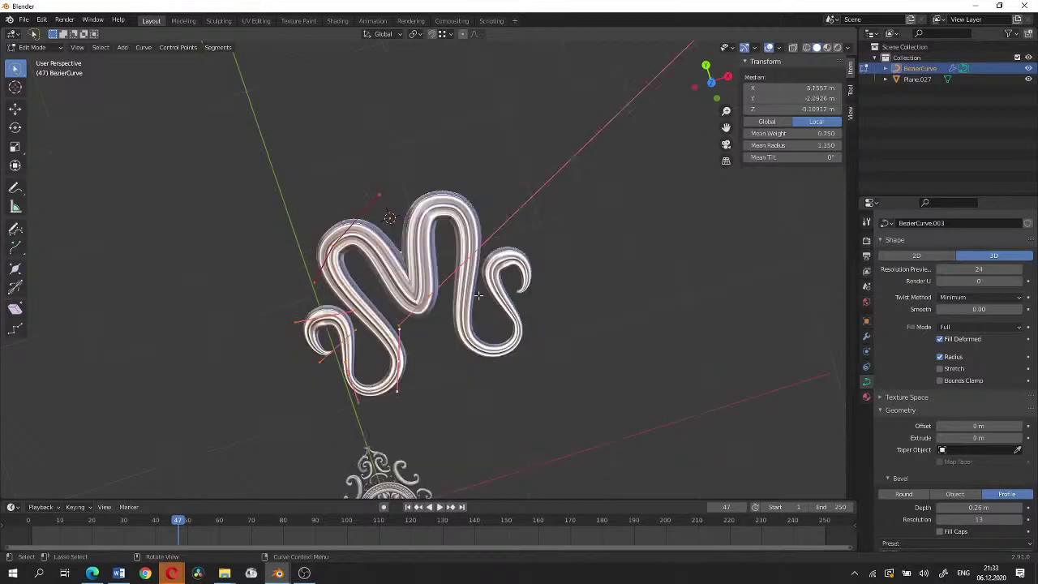
key(g)
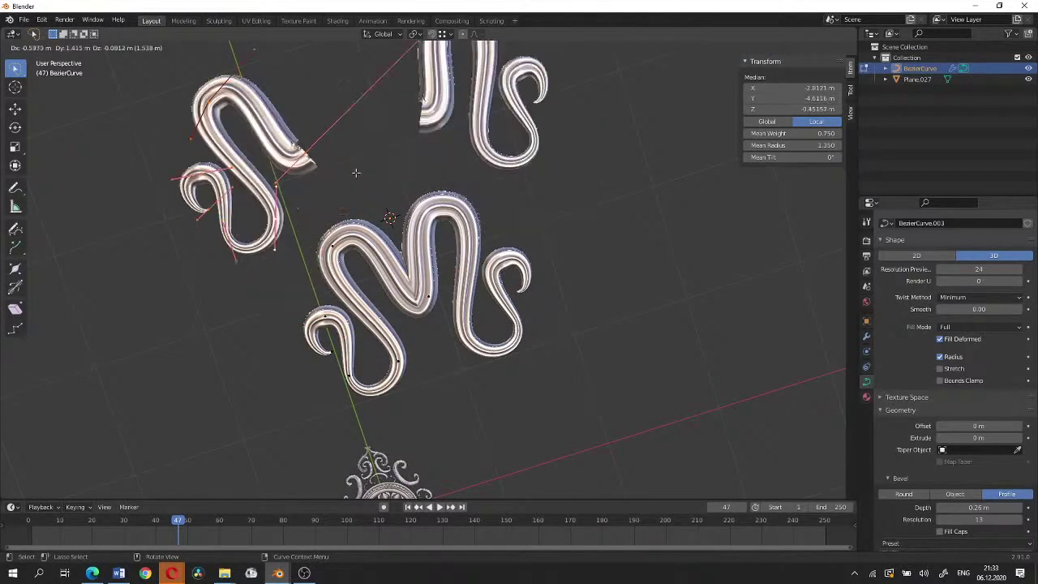
key(Escape)
key(Tab)
mouse_move(413, 210)
middle_down()
mouse_move(446, 165)
mouse_move(497, 181)
middle_up()
scroll(497, 182, up, 5)
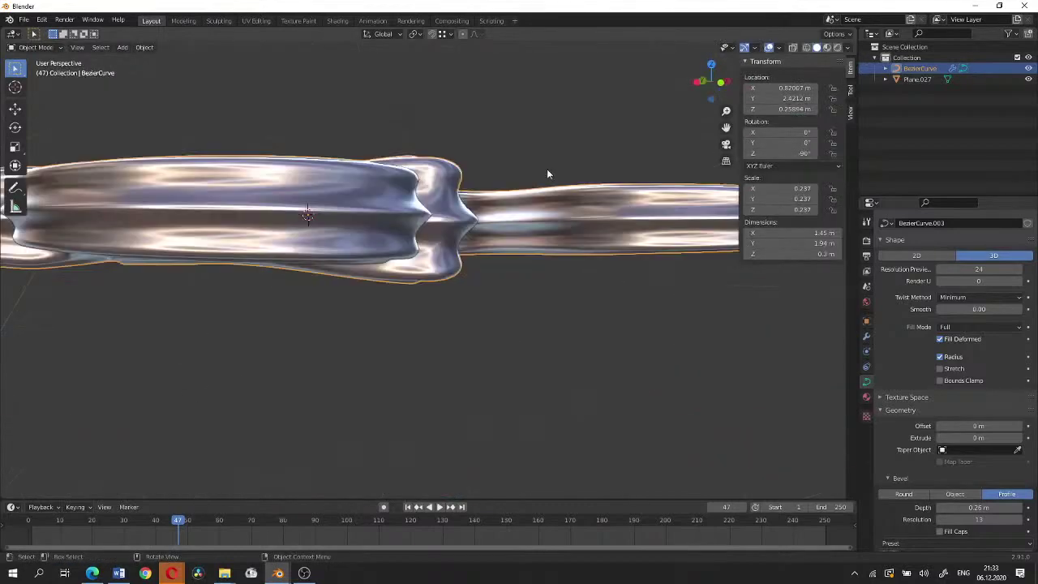
scroll(547, 169, down, 2)
Try stretching the scroll vertically with S Z, then undo the scale
key(s)
key(z)
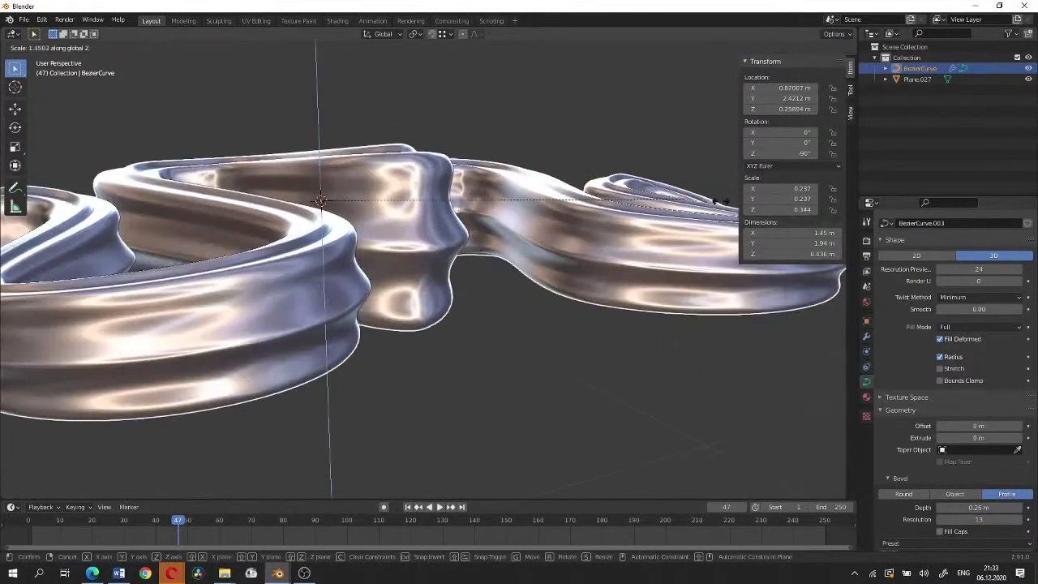
click(542, 216)
middle_drag(542, 216, 437, 273)
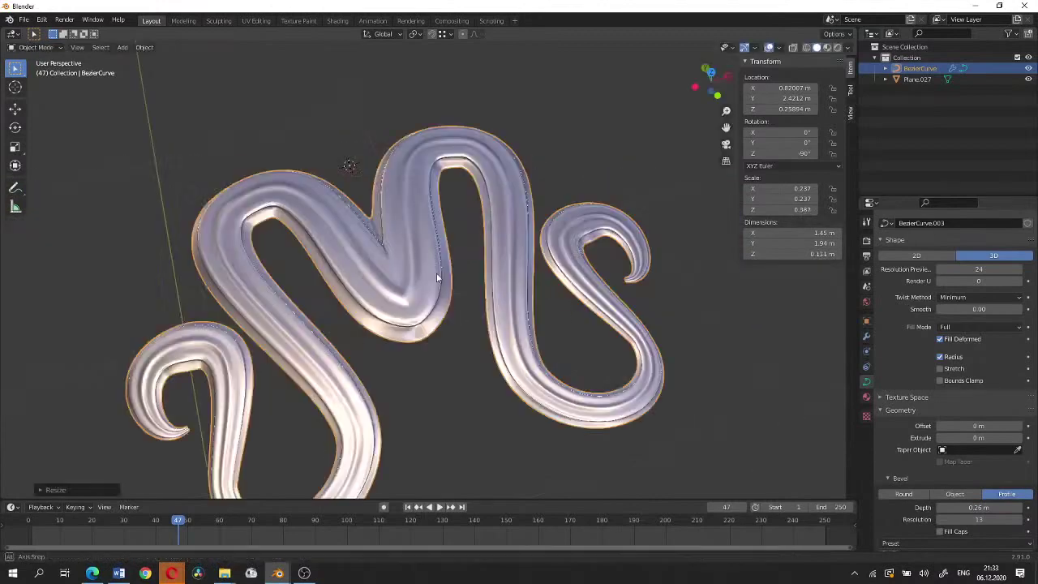
scroll(440, 272, up, 2)
key(ctrl+z)
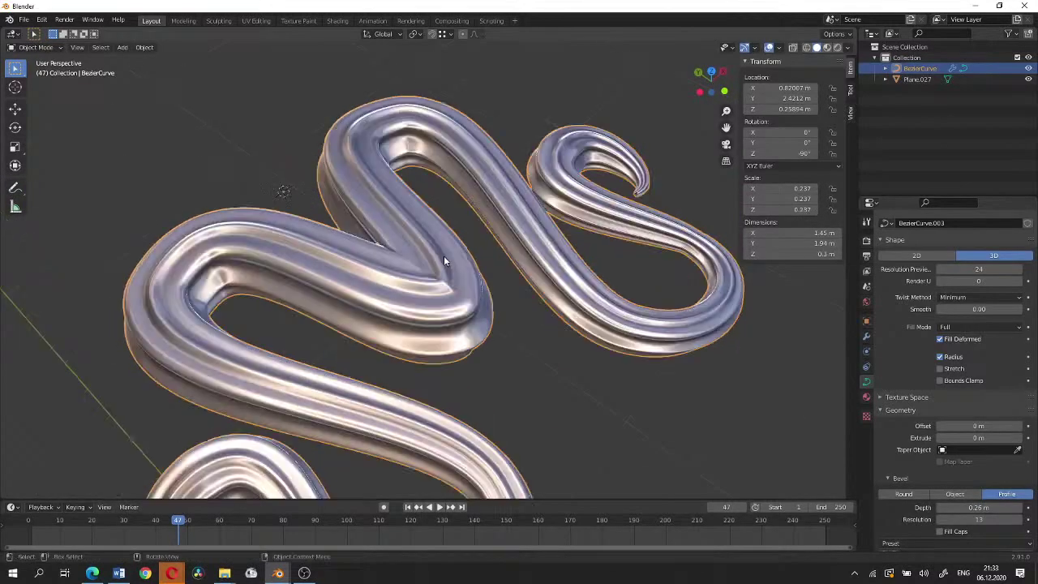
scroll(438, 215, down, 2)
scroll(438, 215, up, 3)
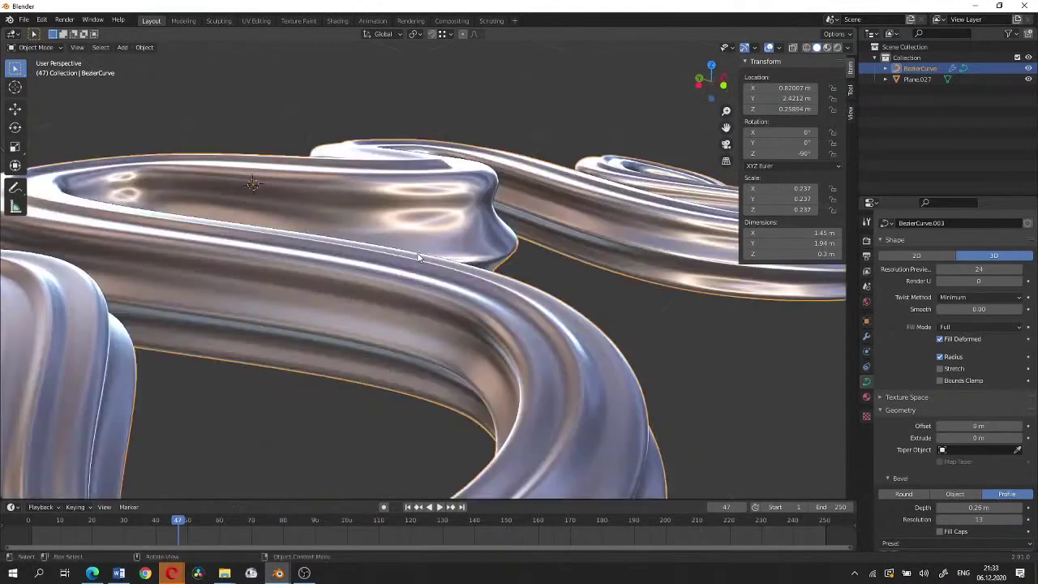
Orbit low along the curve, toggle point editing, and zoom out to see the whole scroll
mouse_move(438, 215)
middle_down()
mouse_move(442, 277)
mouse_move(643, 357)
middle_up()
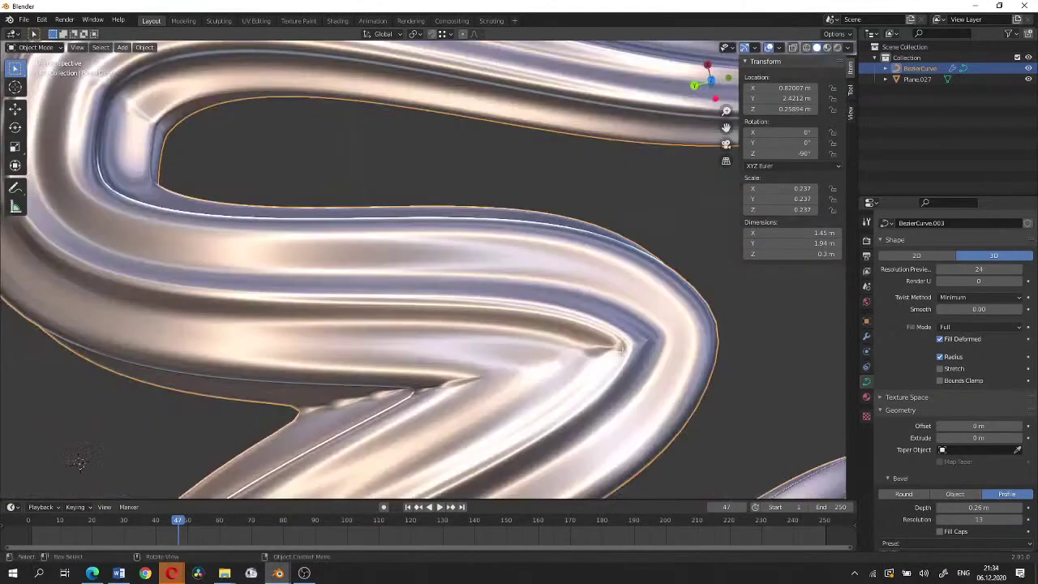
key(Tab)
key(Tab)
scroll(628, 344, down, 4)
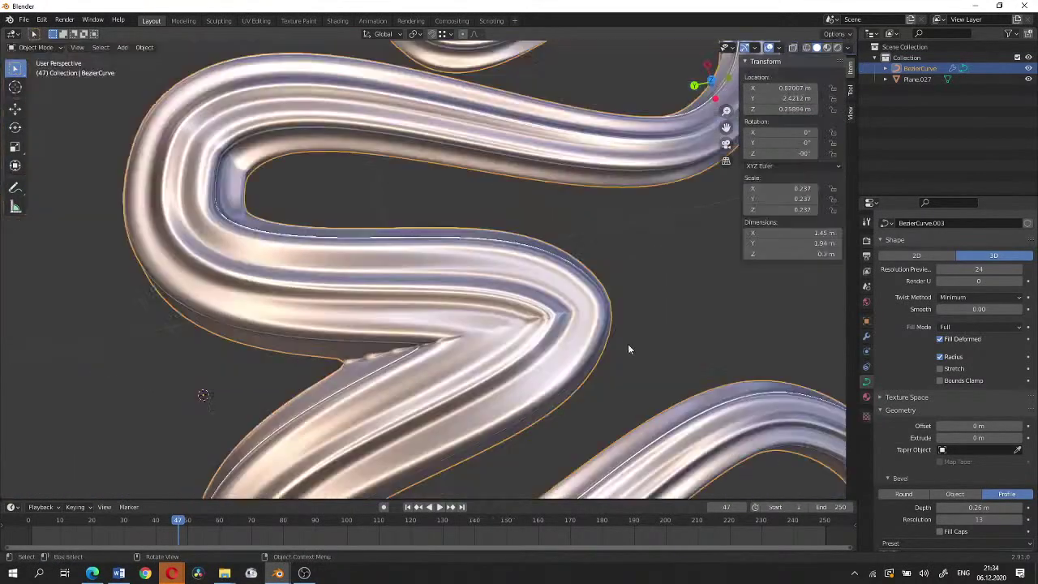
scroll(605, 347, down, 2)
scroll(432, 238, down, 4)
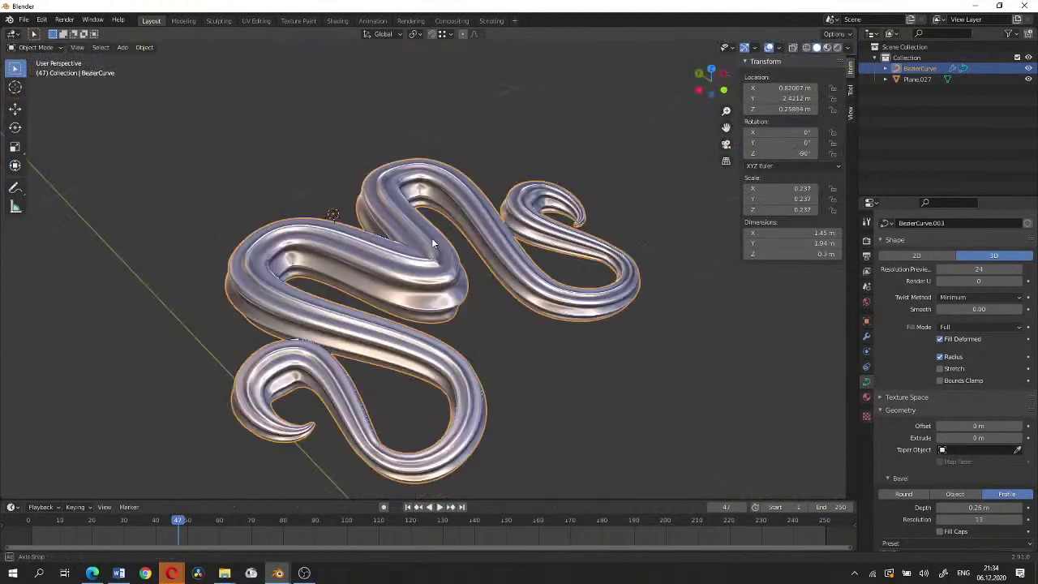
scroll(427, 233, down, 2)
Reset the curve's origin from the right-click Set Origin menu
scroll(427, 233, down, 1)
right_click(426, 232)
mouse_move(396, 308)
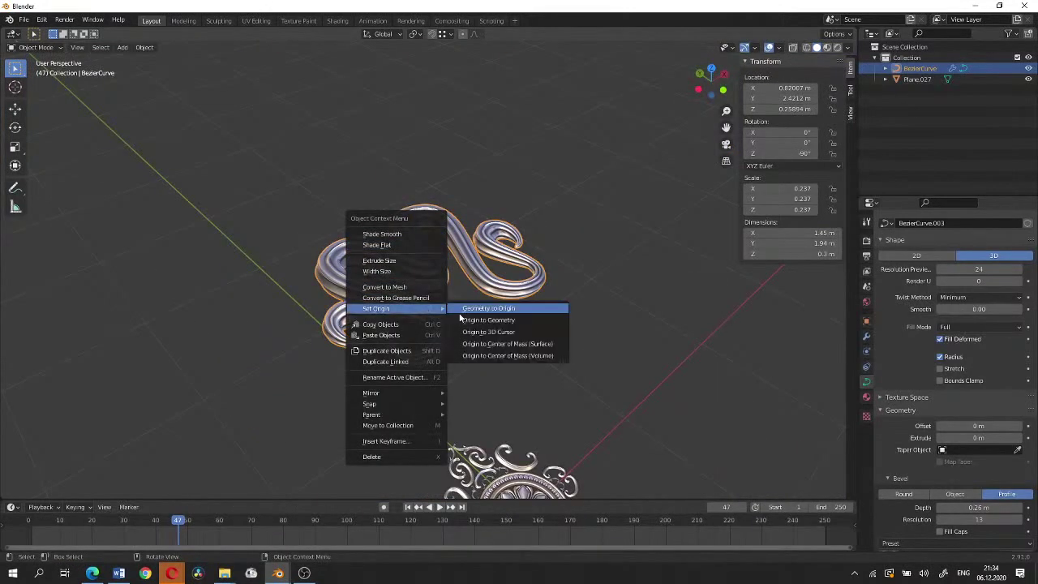
click(460, 318)
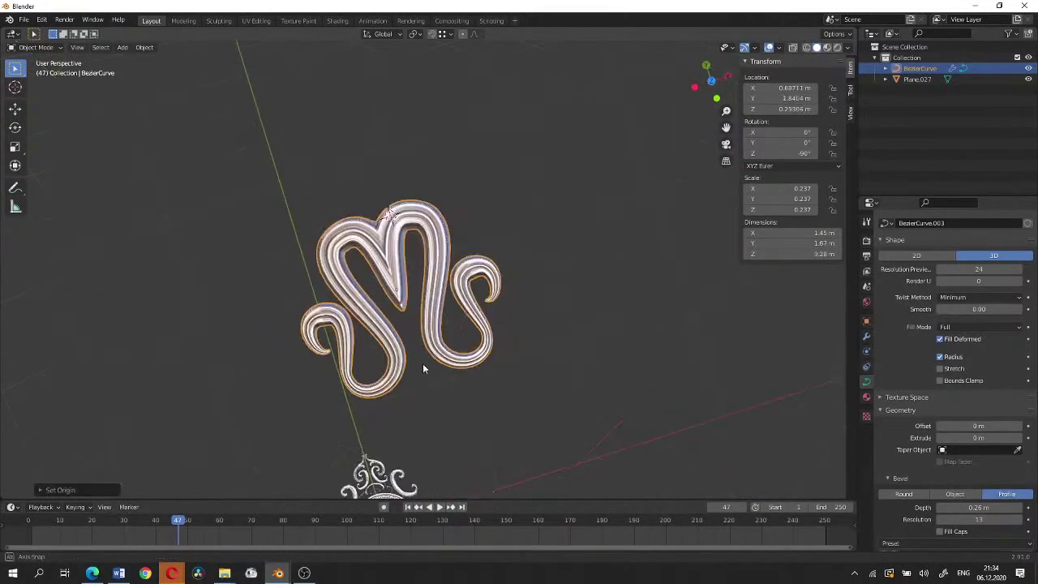
mouse_move(423, 363)
middle_down()
mouse_move(396, 333)
mouse_move(283, 371)
middle_up()
In top view, move the curve's end point and enlarge its handle
key(Tab)
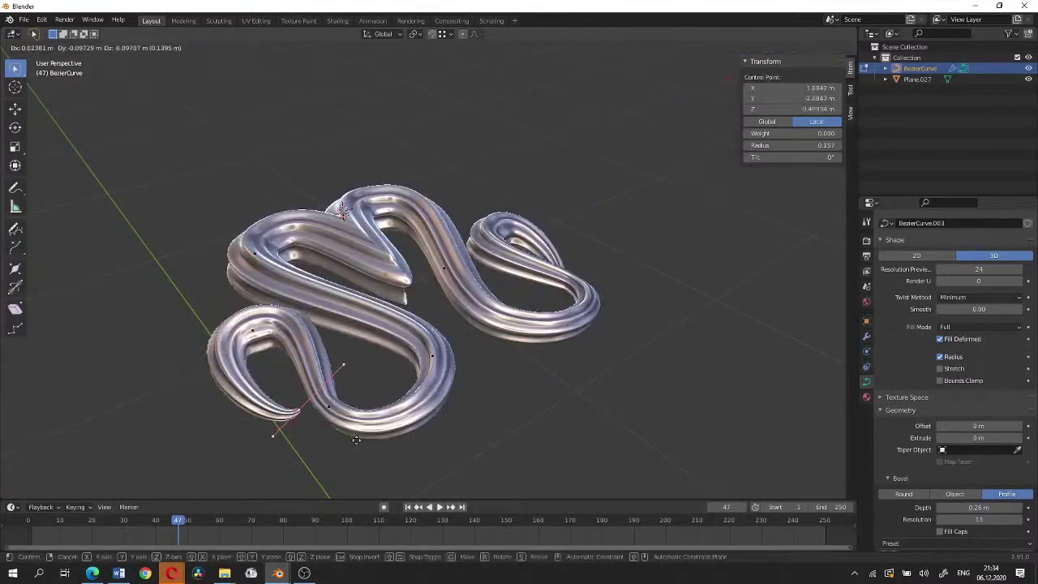
key(KP_7)
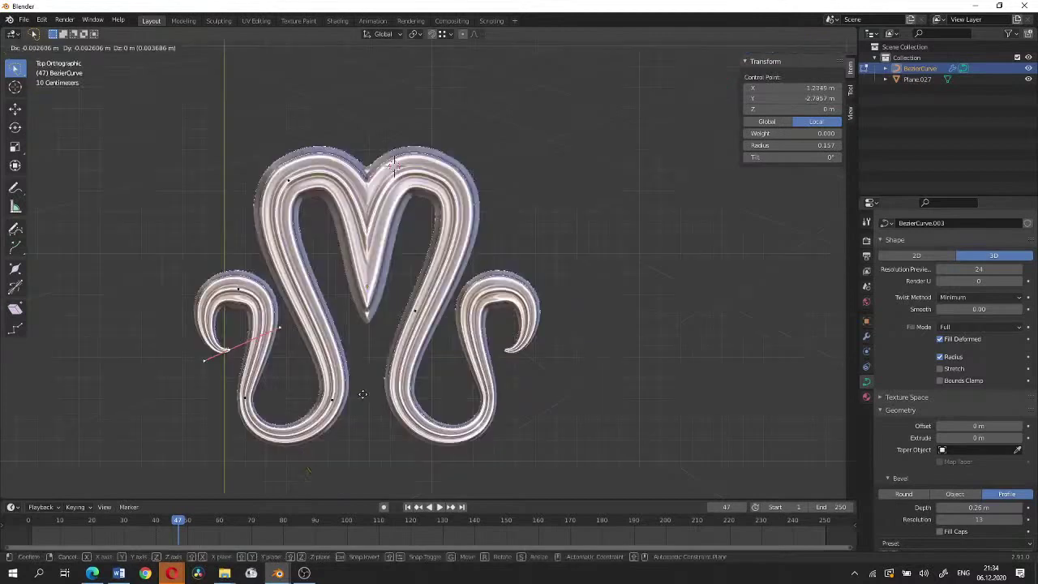
key(g)
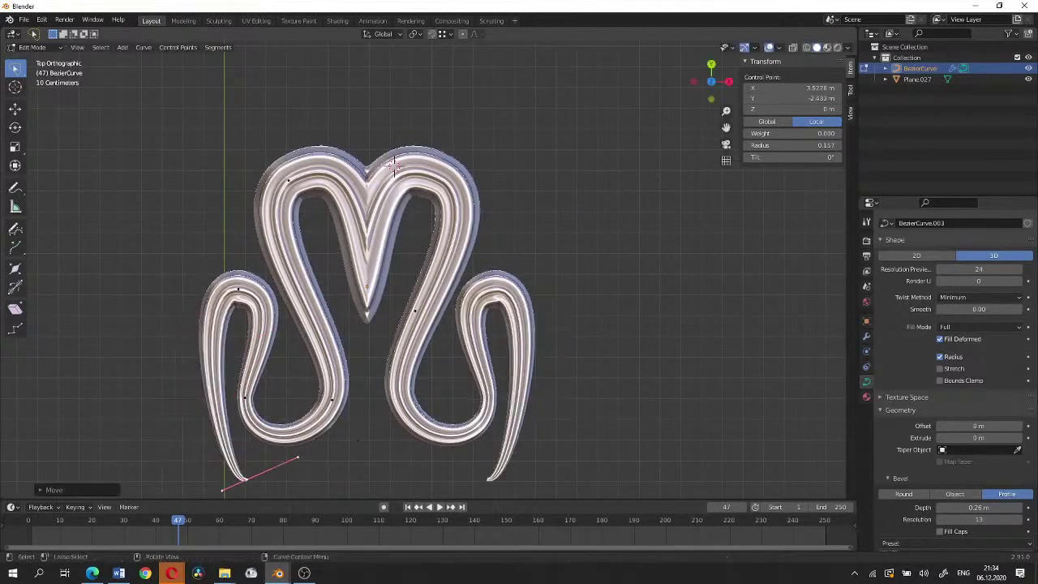
click(439, 495)
key(r)
key(Escape)
key(s)
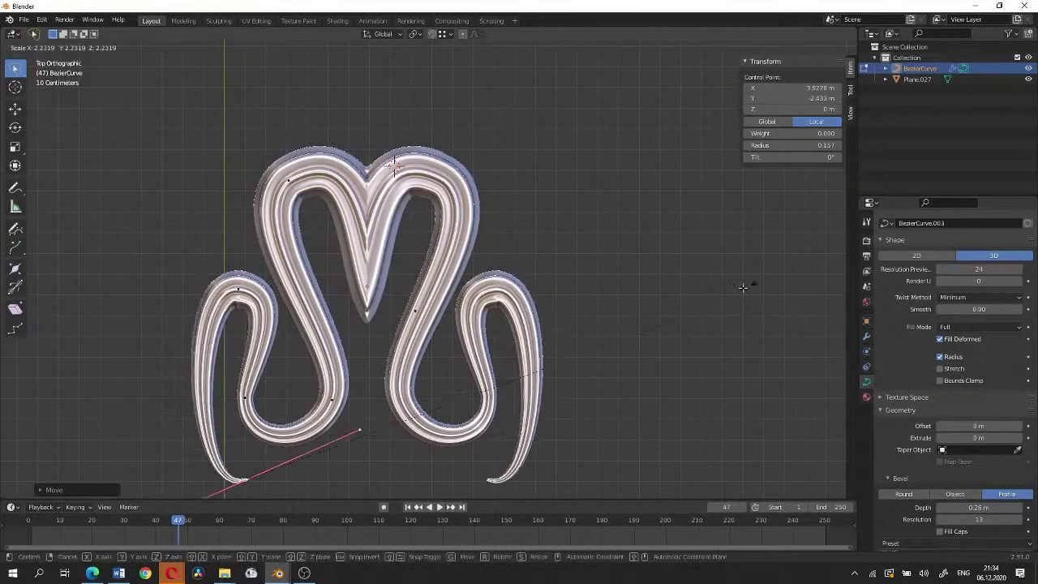
click(489, 361)
key(g)
click(494, 357)
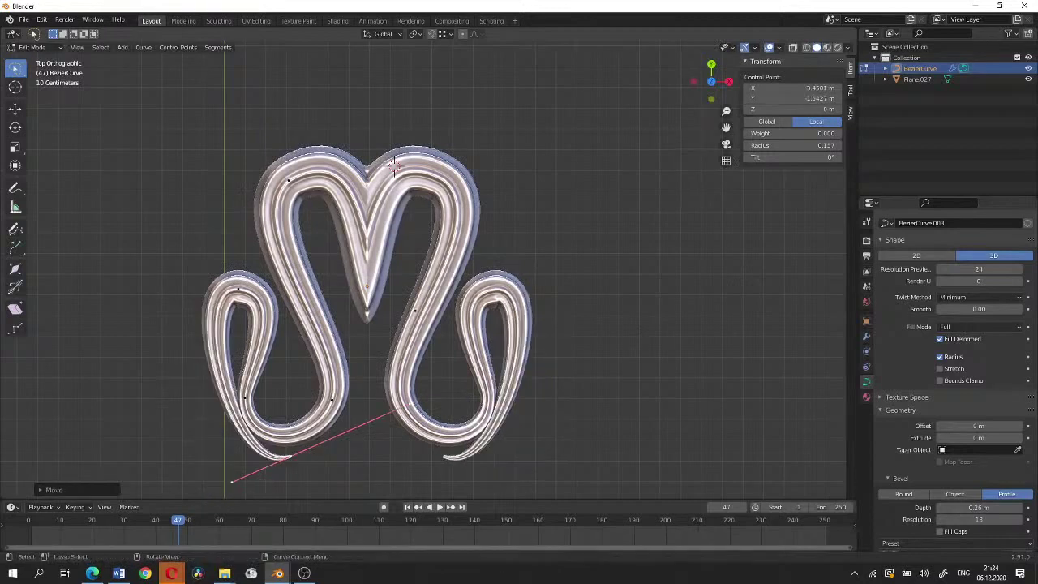
Keep resizing the end handle and repositioning the end point, then leave Edit Mode
key(s)
click(544, 334)
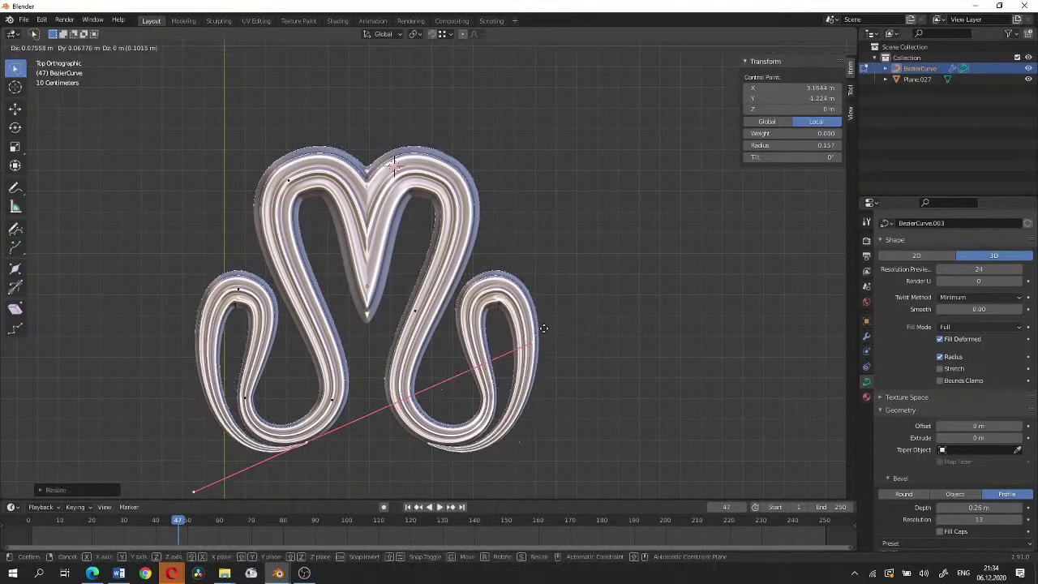
key(g)
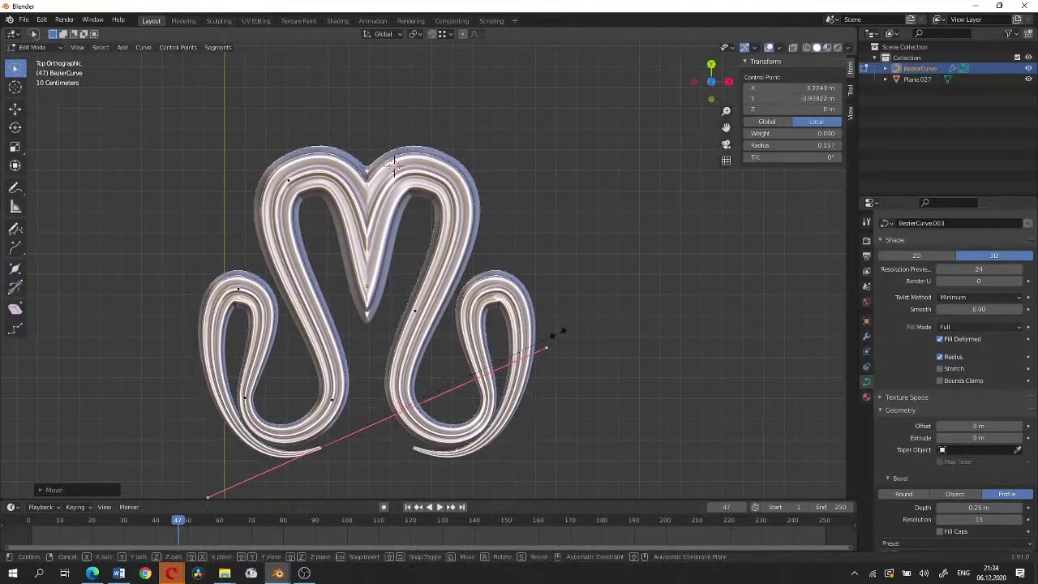
click(556, 340)
key(s)
click(621, 285)
key(g)
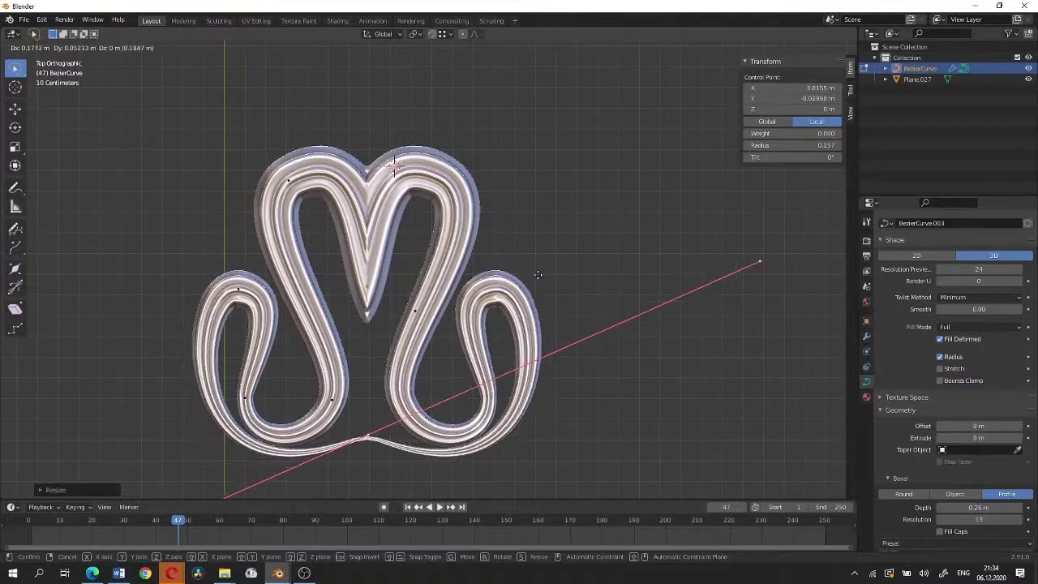
click(538, 274)
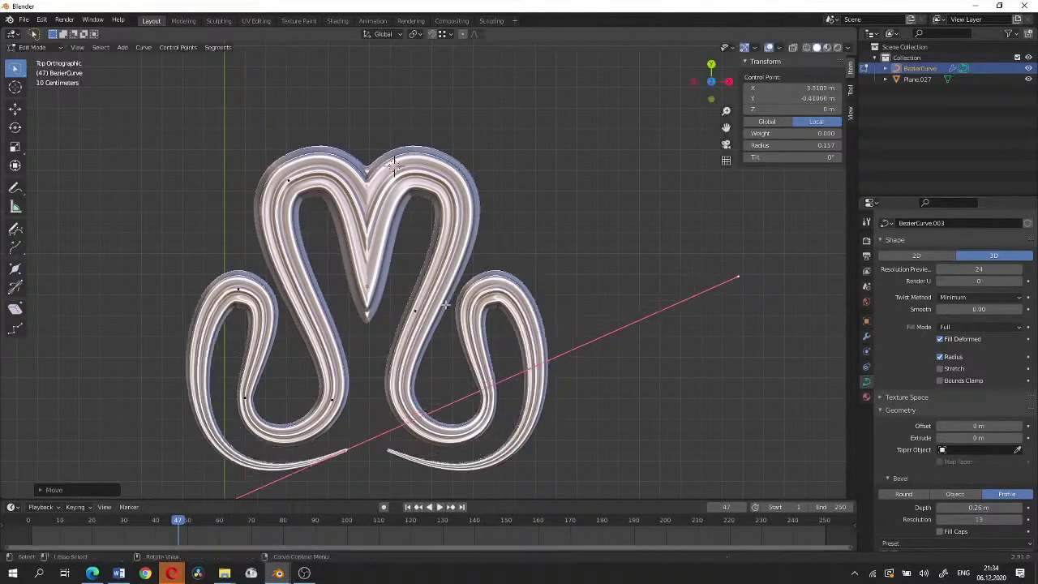
key(Tab)
Lower the scroll tail along Z in two moves and return to Object Mode
mouse_move(538, 274)
middle_down()
mouse_move(405, 262)
mouse_move(408, 217)
middle_up()
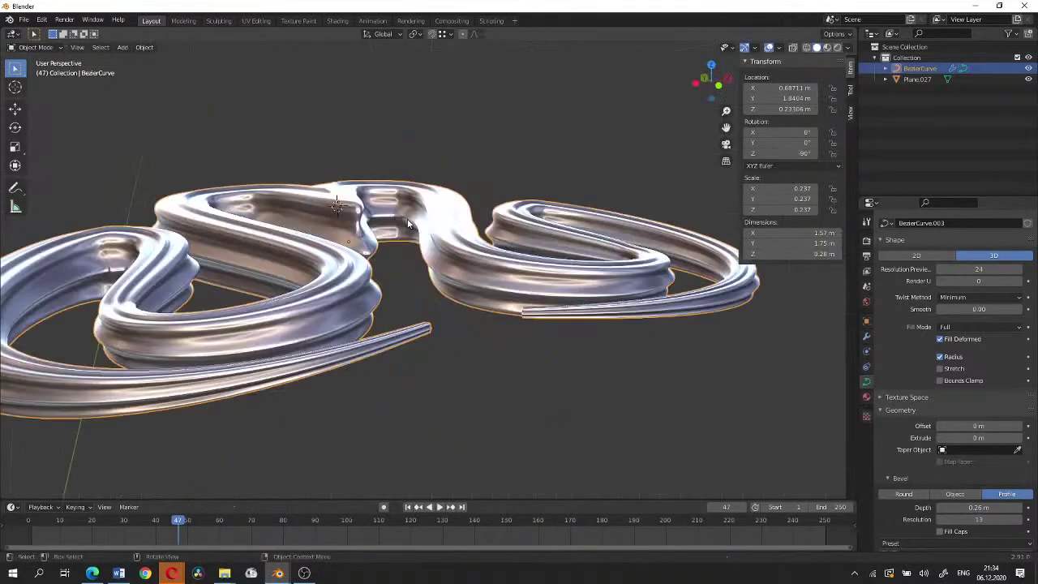
key(Tab)
key(g)
key(z)
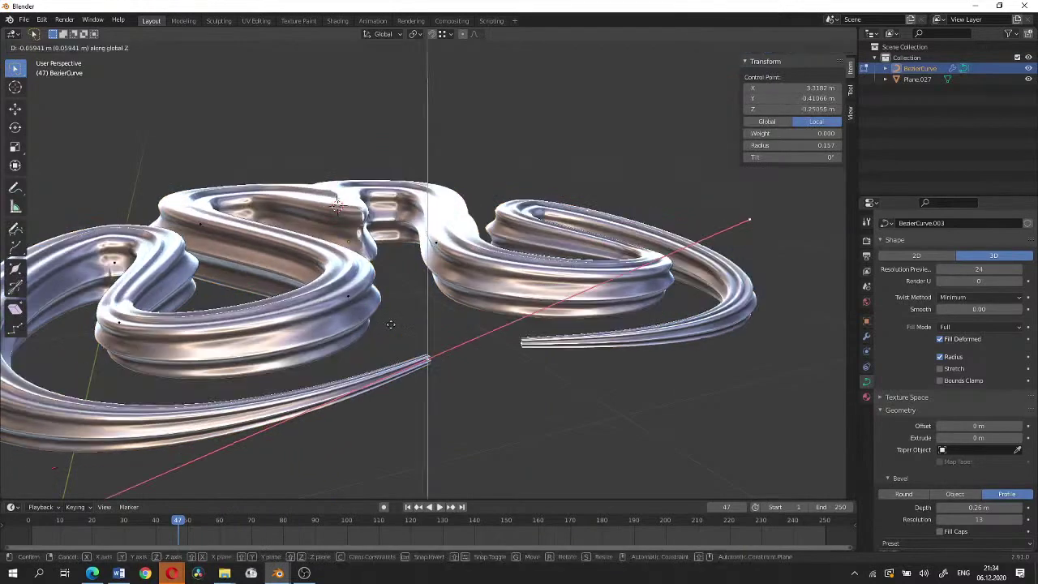
click(391, 325)
middle_drag(391, 324, 409, 294)
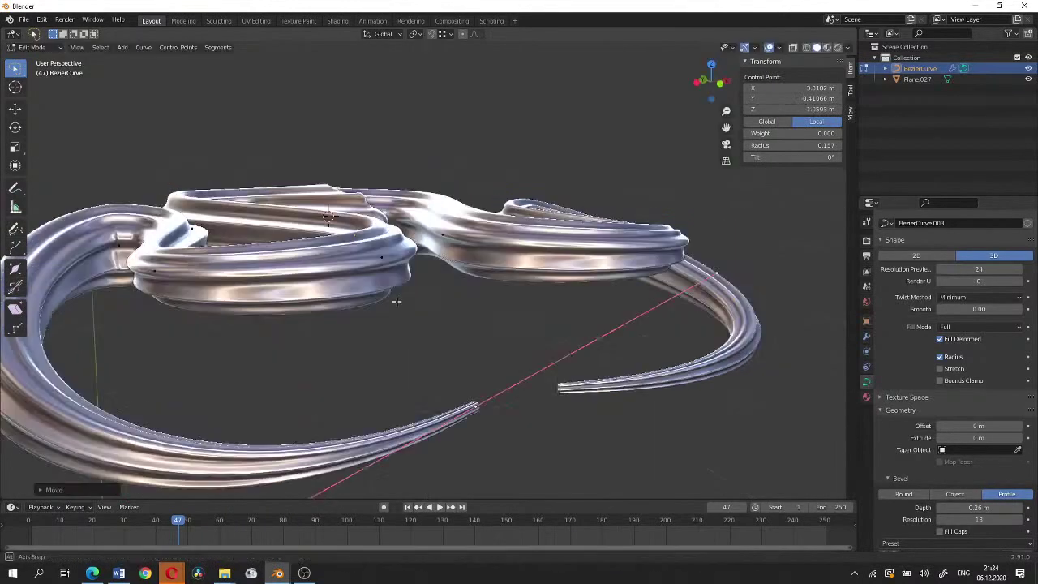
key(g)
key(z)
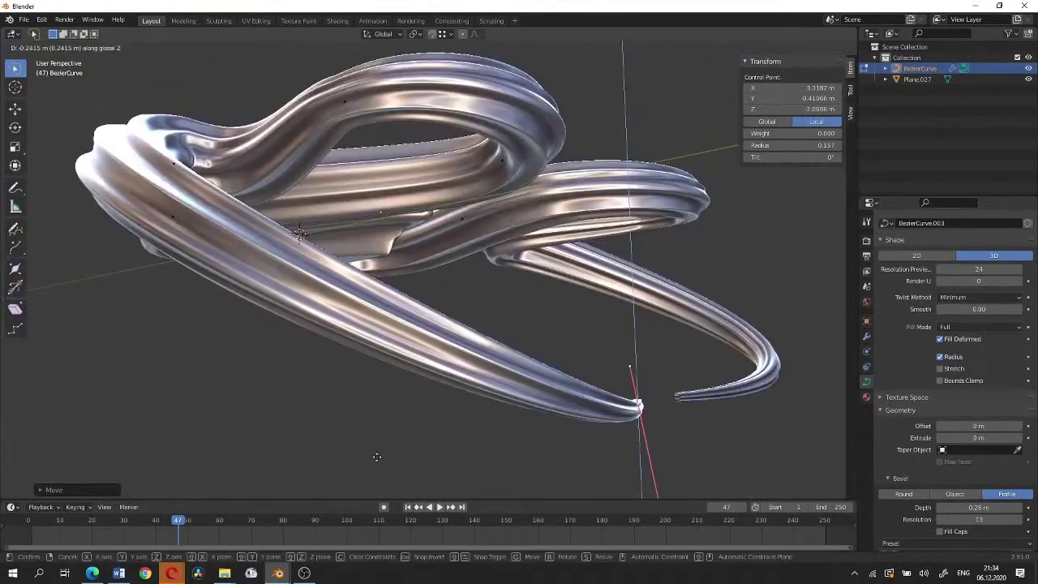
click(376, 449)
key(Tab)
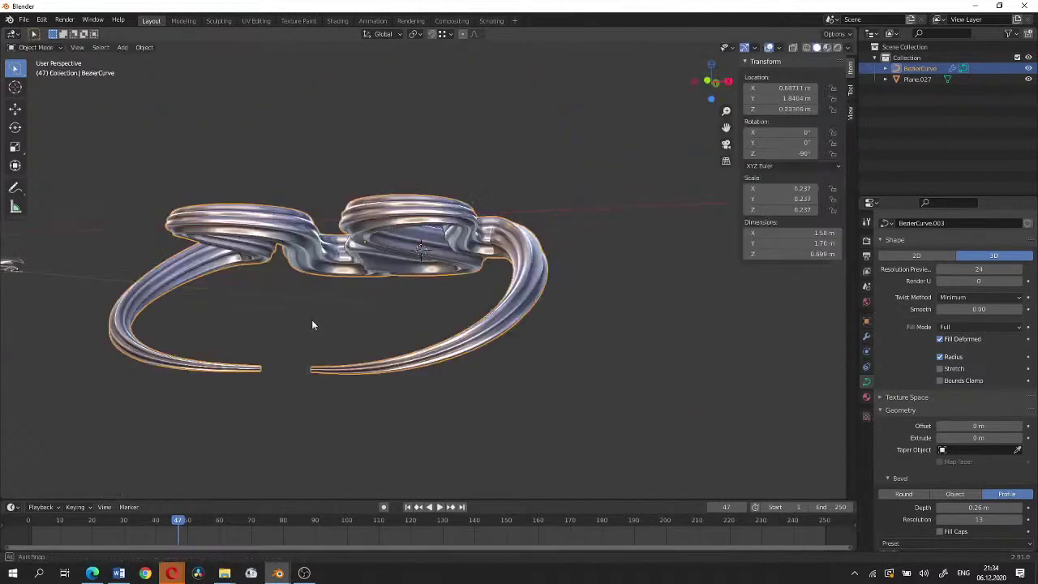
mouse_move(312, 319)
middle_down()
mouse_move(230, 384)
mouse_move(336, 338)
mouse_move(367, 336)
middle_up()
Delete the scroll curve and frame the view on the remaining medallion
key(Delete)
click(348, 199)
key(KP_Decimal)
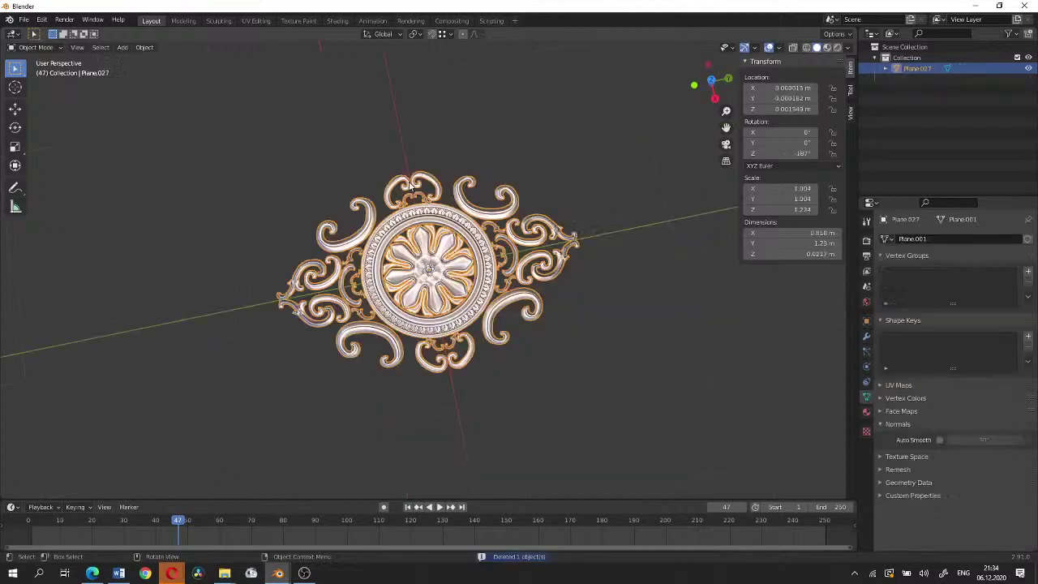
View the medallion in Top Orthographic with everything deselected, zooming to inspect it
key(KP_7)
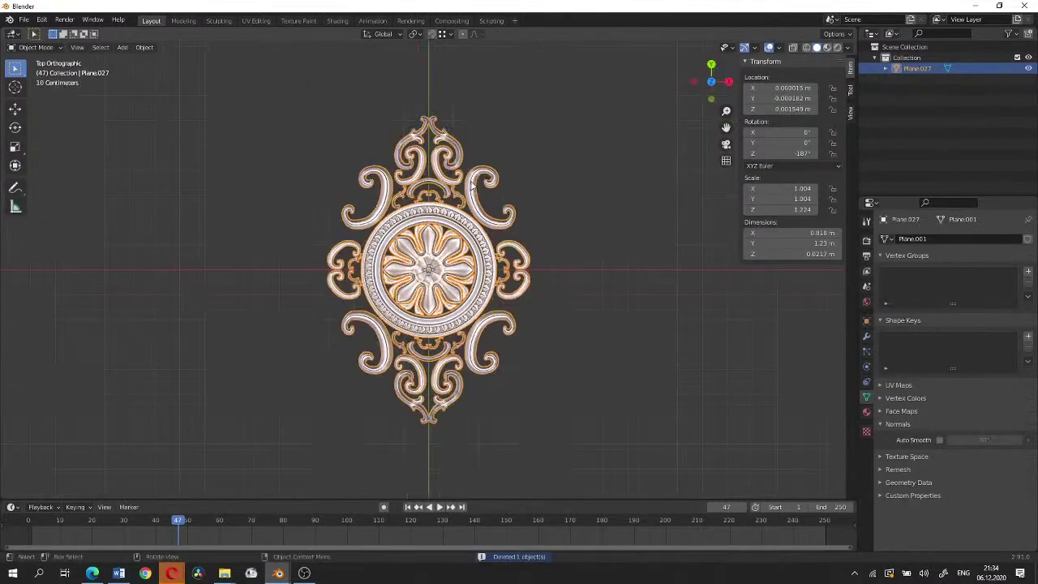
key(alt+a)
scroll(505, 215, up, 5)
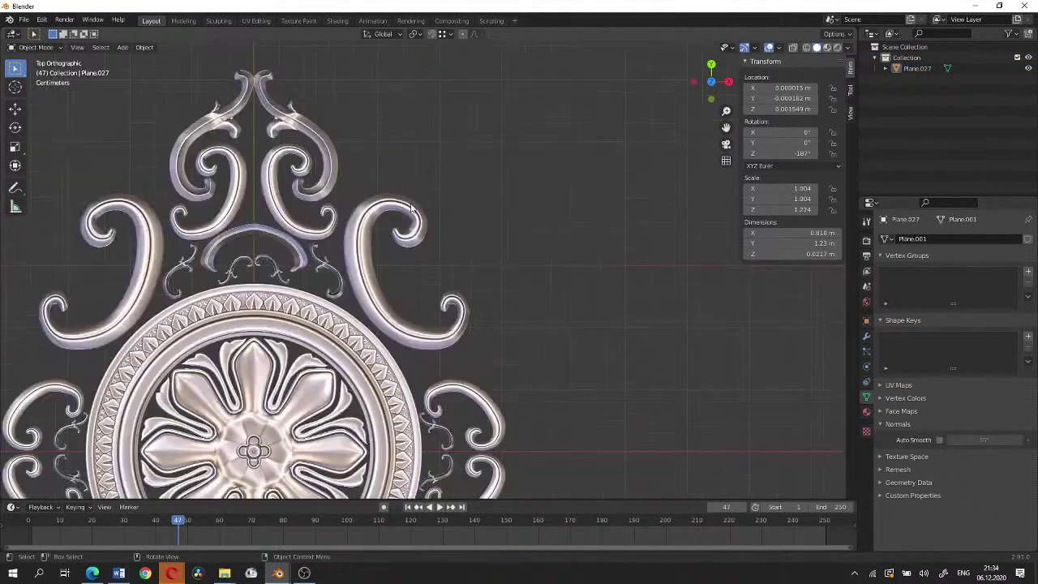
scroll(411, 209, down, 5)
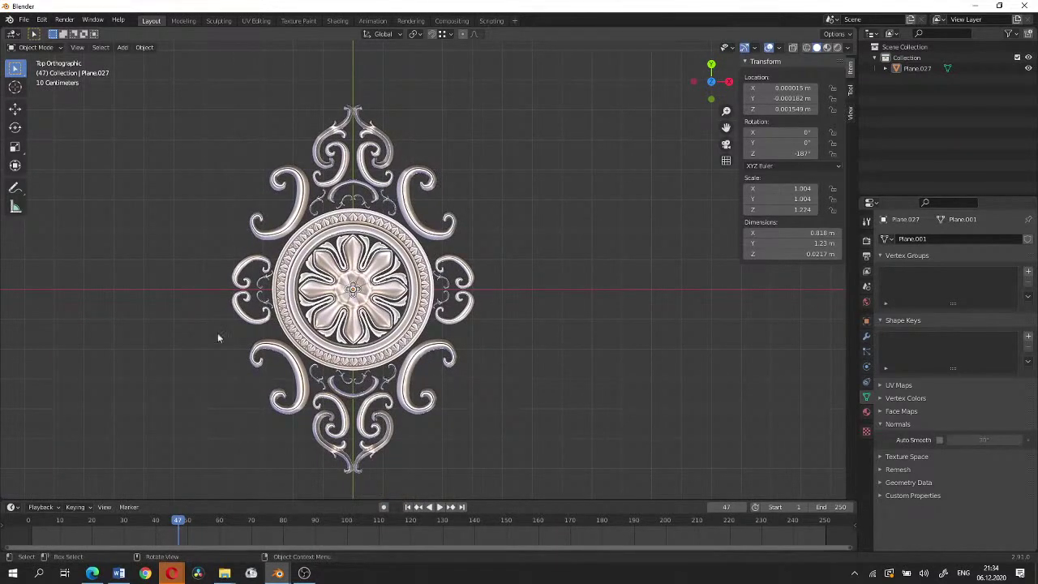
scroll(218, 338, up, 7)
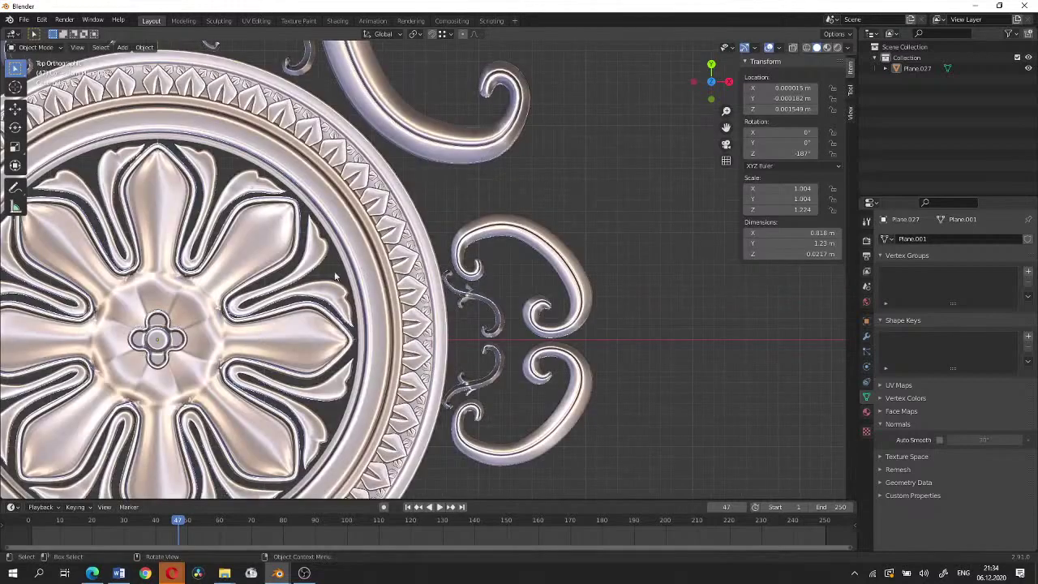
Centre the rosette in view and select the Plane.027 medallion
shift+middle_drag(142, 319, 311, 298)
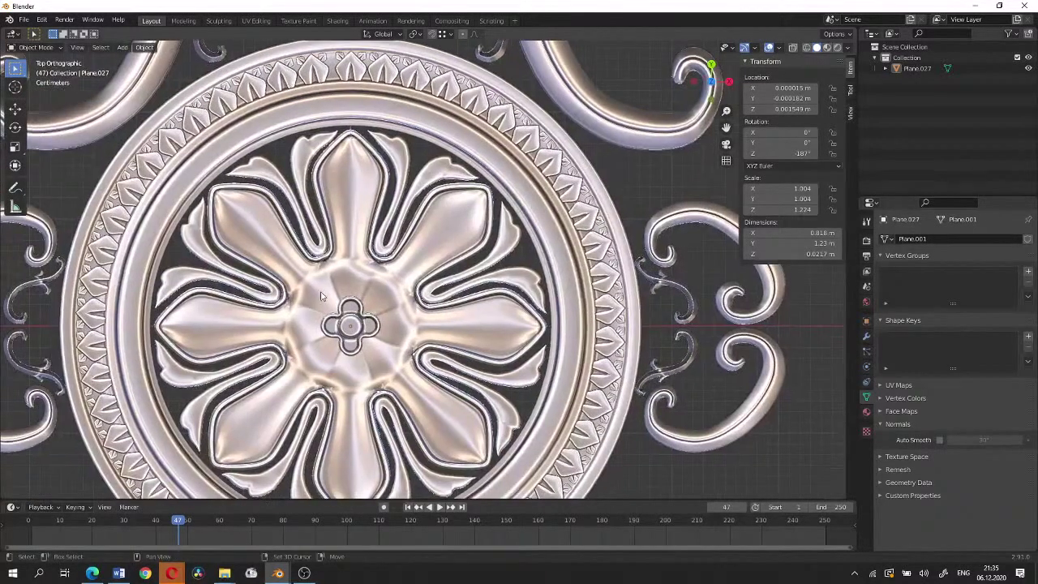
scroll(311, 294, down, 7)
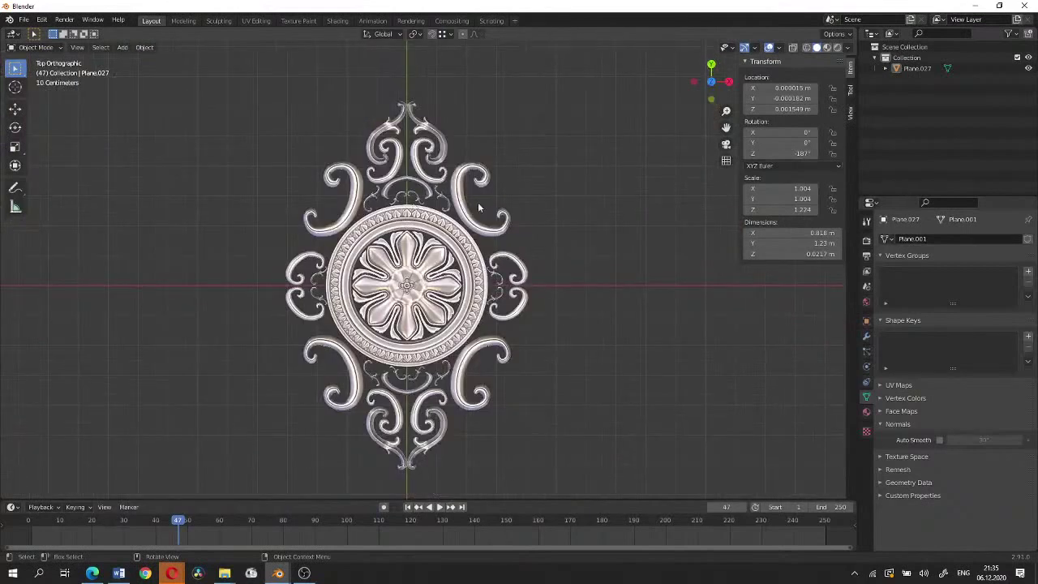
click(514, 280)
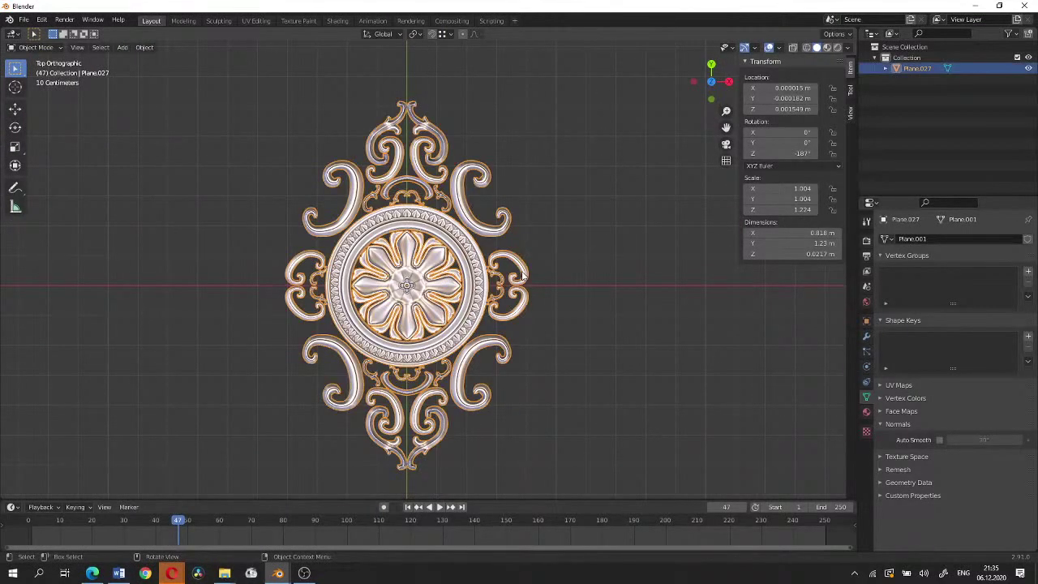